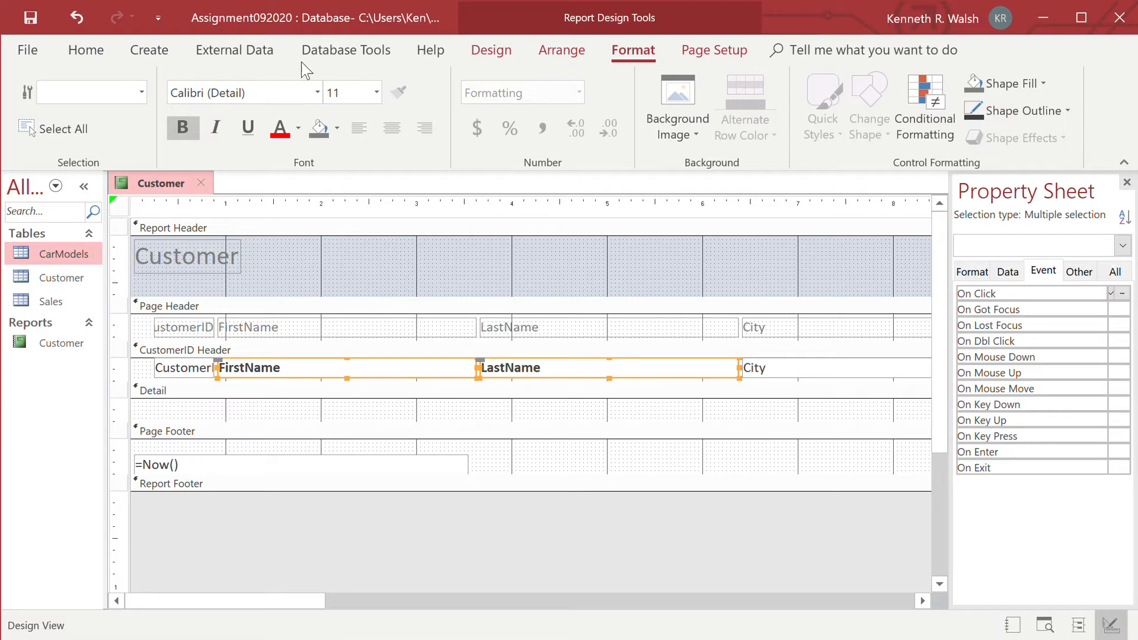
# Switch the Customer report to Report View and examine its full width, including the vehicle columns
pyautogui.click(84, 53)
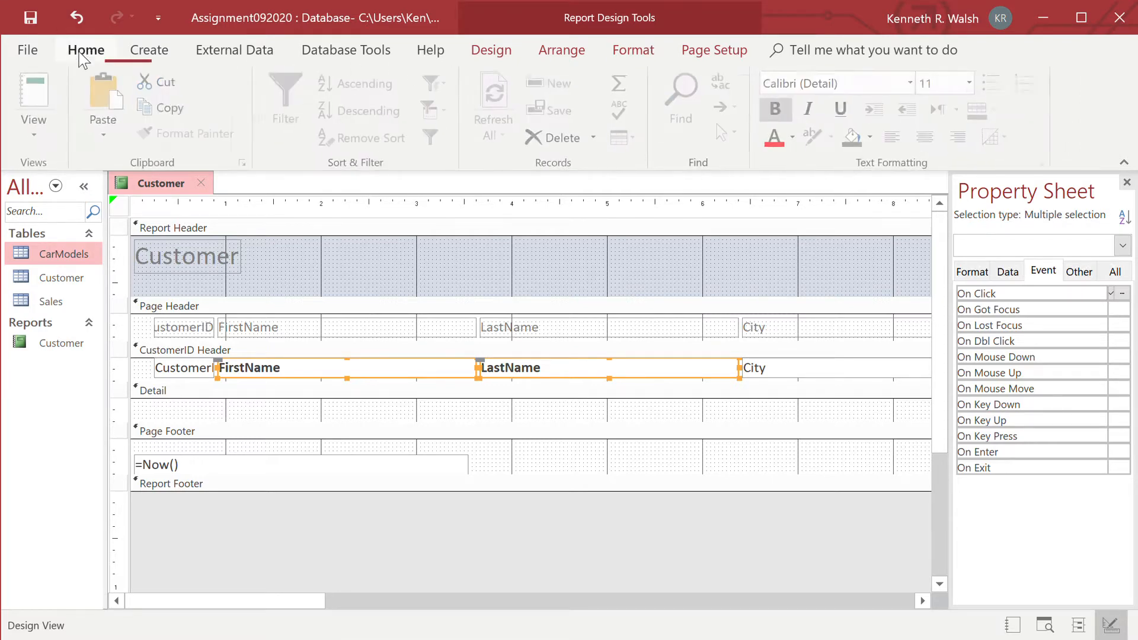
pyautogui.click(39, 119)
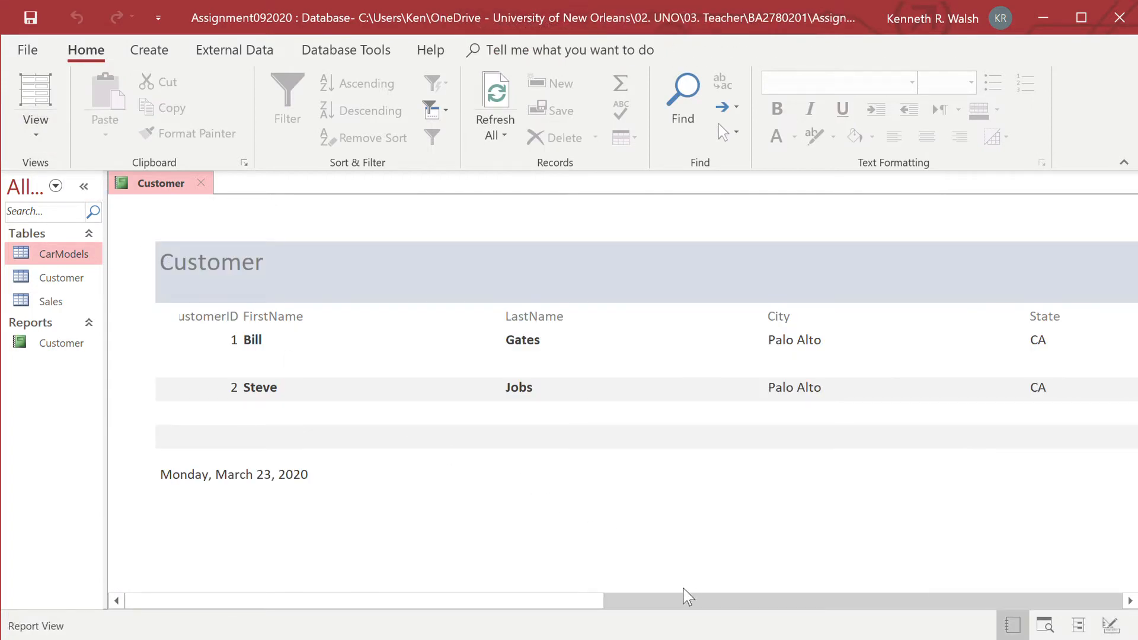
pyautogui.click(711, 603)
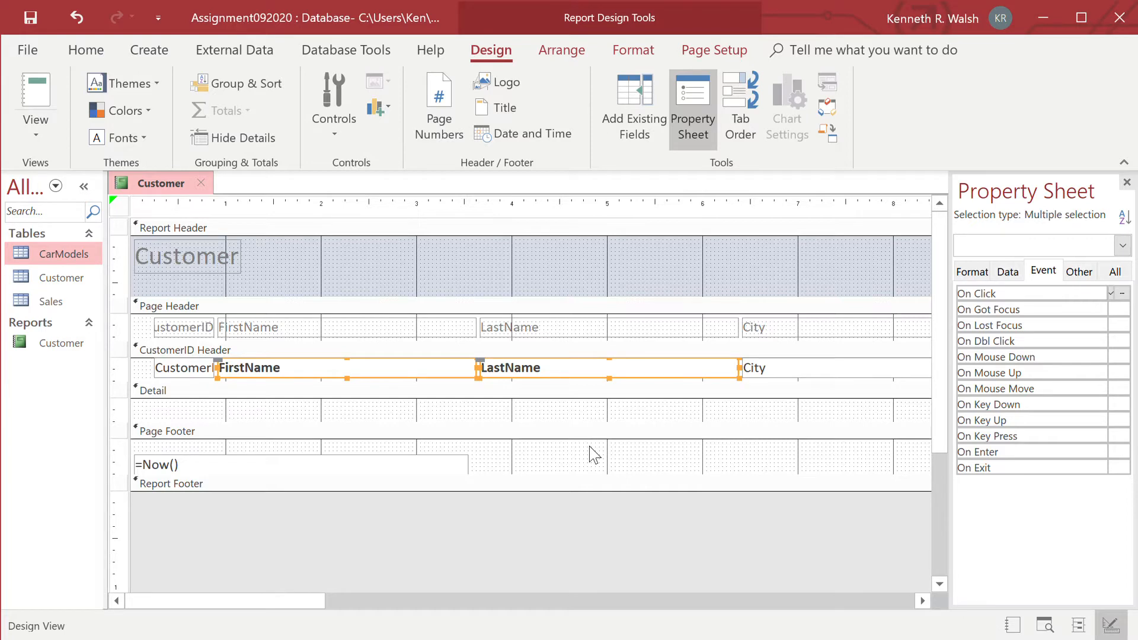
# Select the ModelID, Price, Make, Model and TrimLevel fields in the Detail section and move them left to start at about 4.5 inches
pyautogui.click(927, 602)
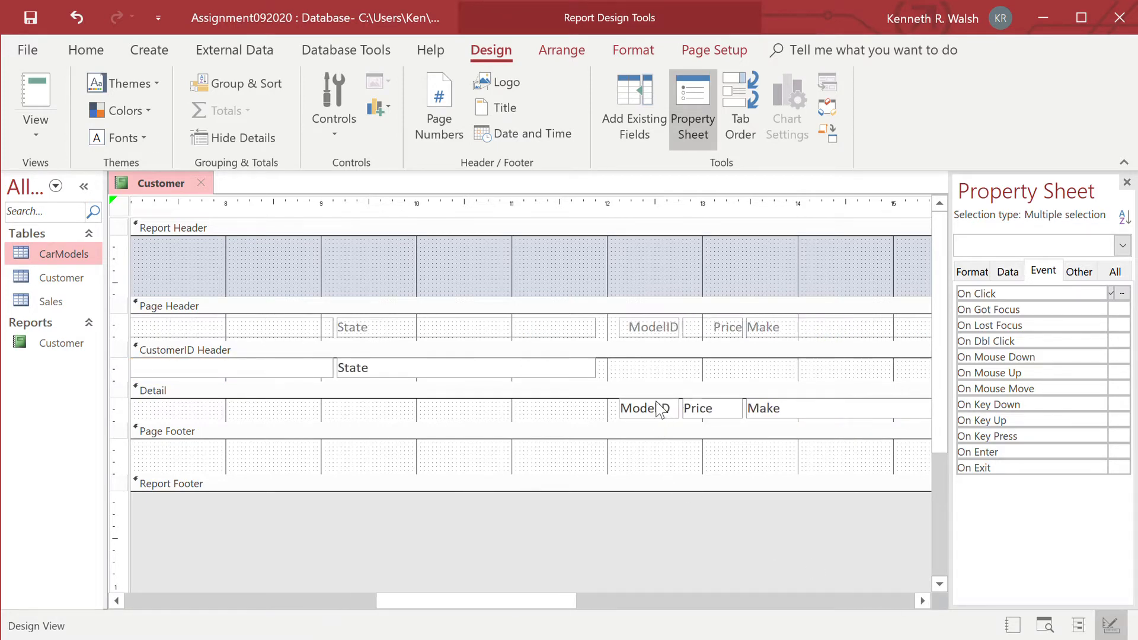
pyautogui.click(666, 410)
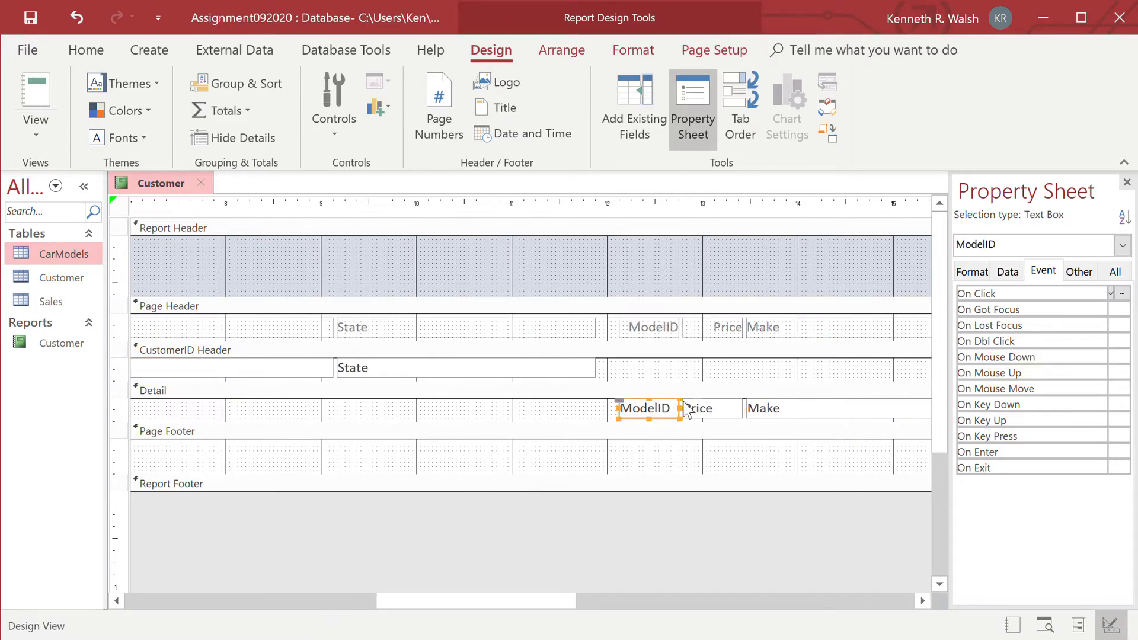
pyautogui.keyDown('shift'); pyautogui.click(714, 409); pyautogui.keyUp('shift')
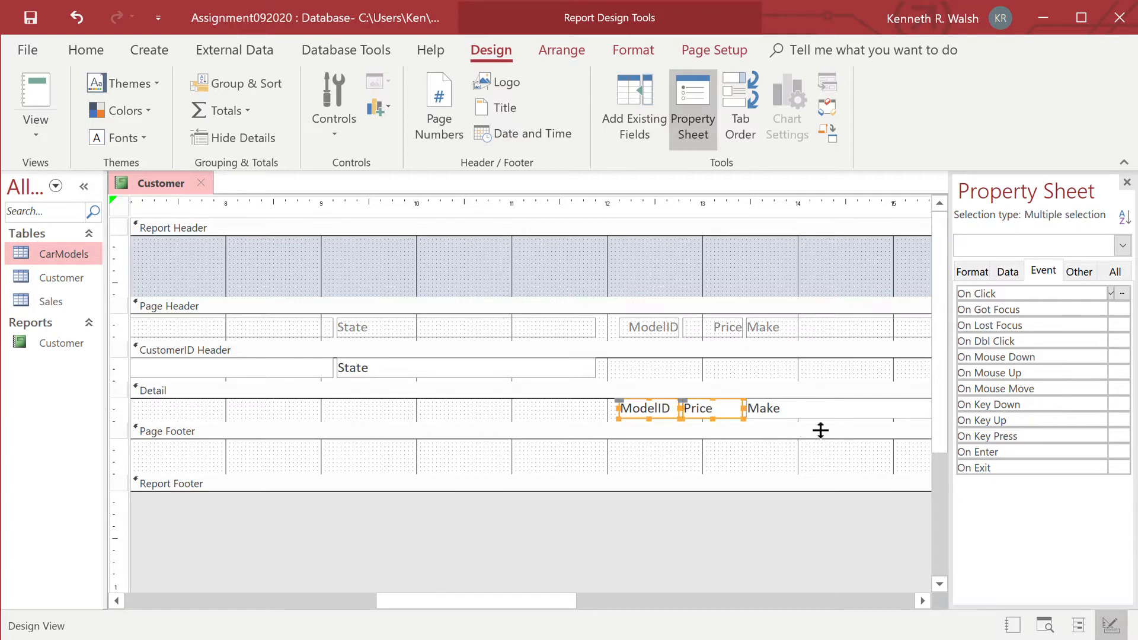
pyautogui.keyDown('shift'); pyautogui.click(839, 411); pyautogui.keyUp('shift')
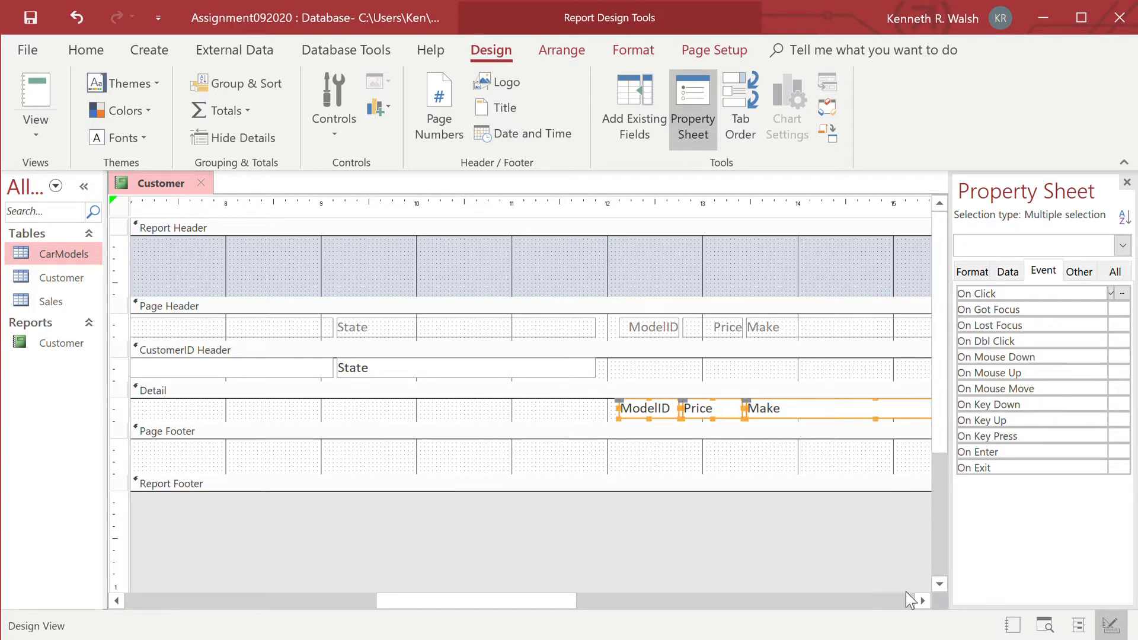
pyautogui.click(920, 600)
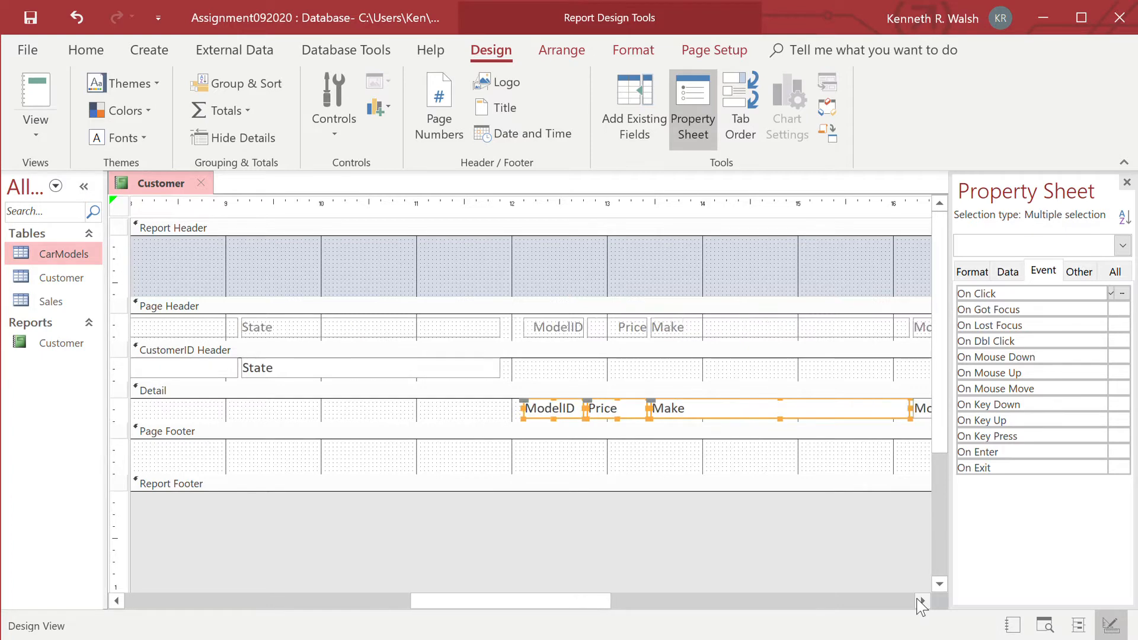
pyautogui.click(920, 601)
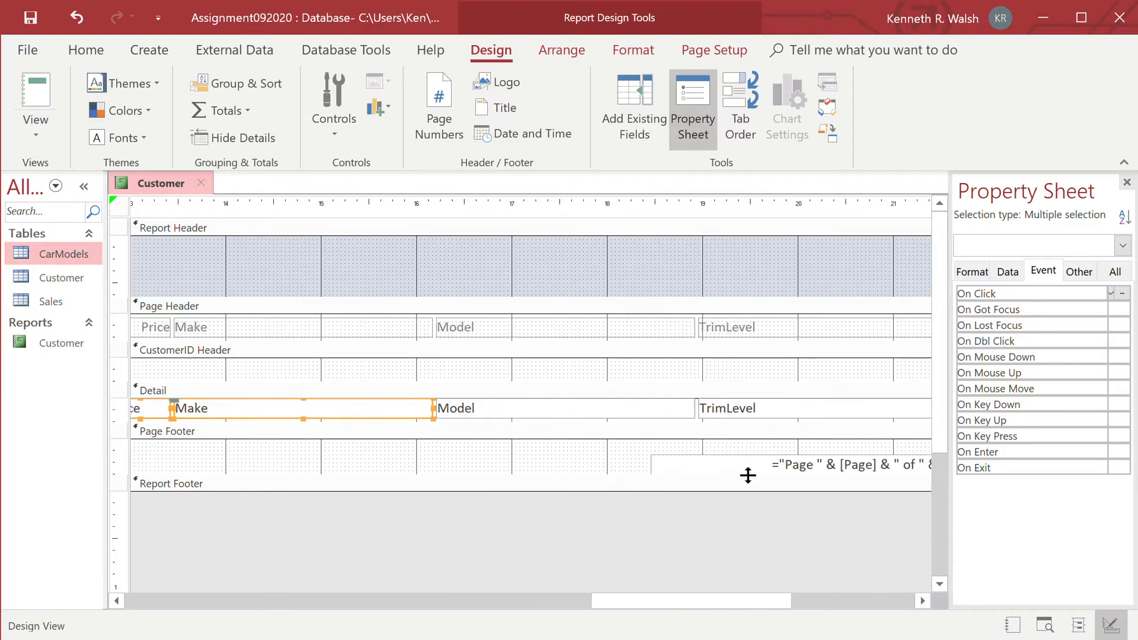
pyautogui.keyDown('shift'); pyautogui.click(651, 416); pyautogui.keyUp('shift')
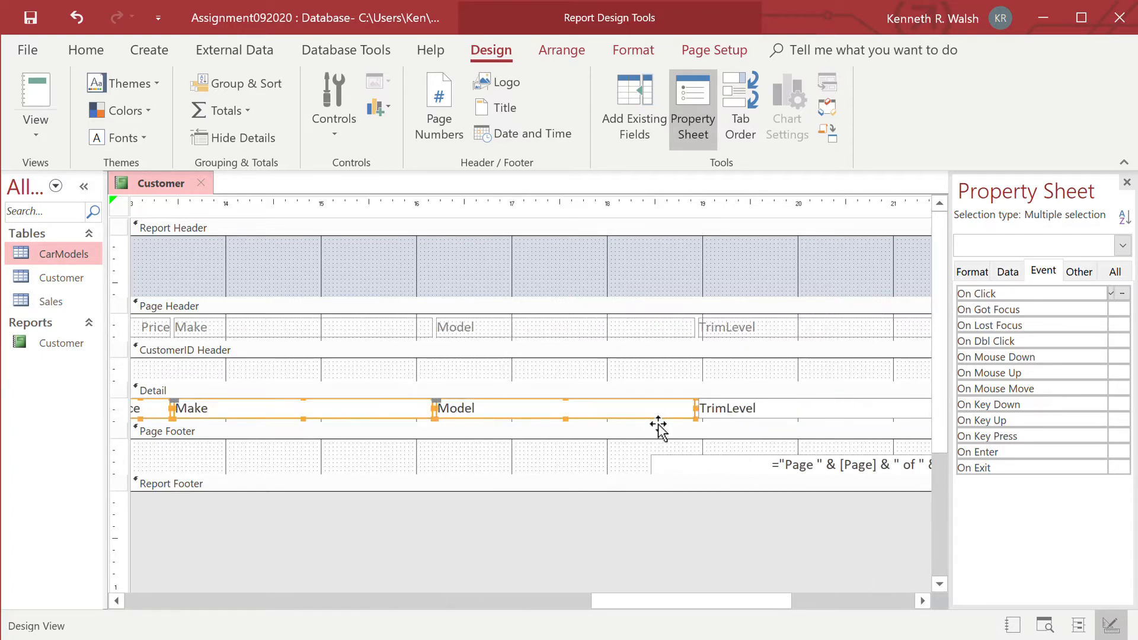
pyautogui.keyDown('shift'); pyautogui.click(790, 414); pyautogui.keyUp('shift')
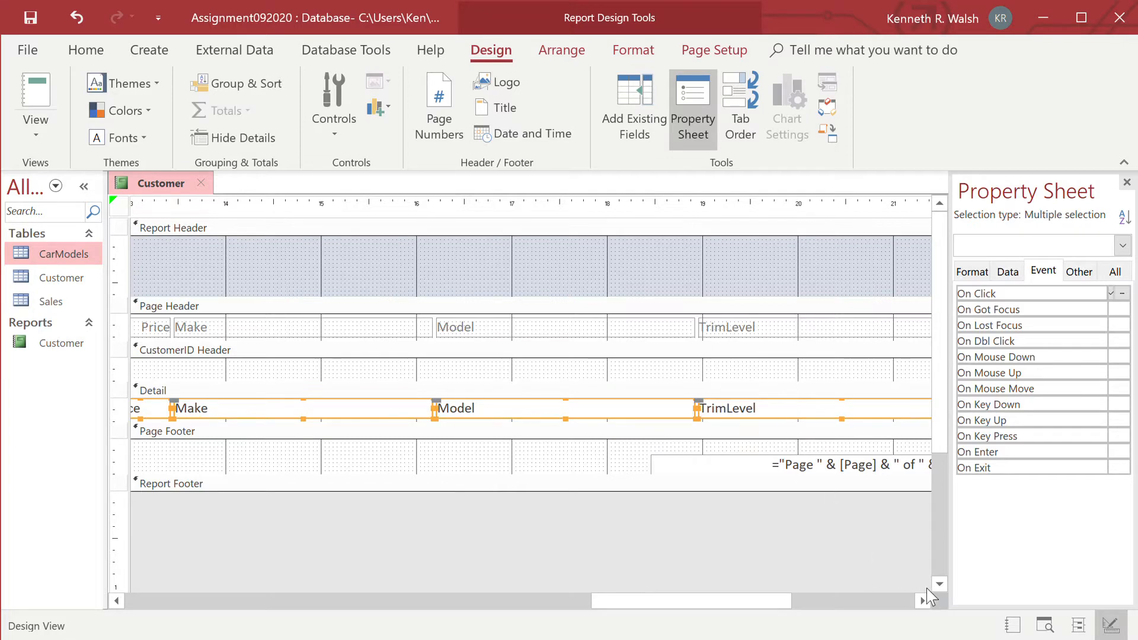
pyautogui.click(920, 601)
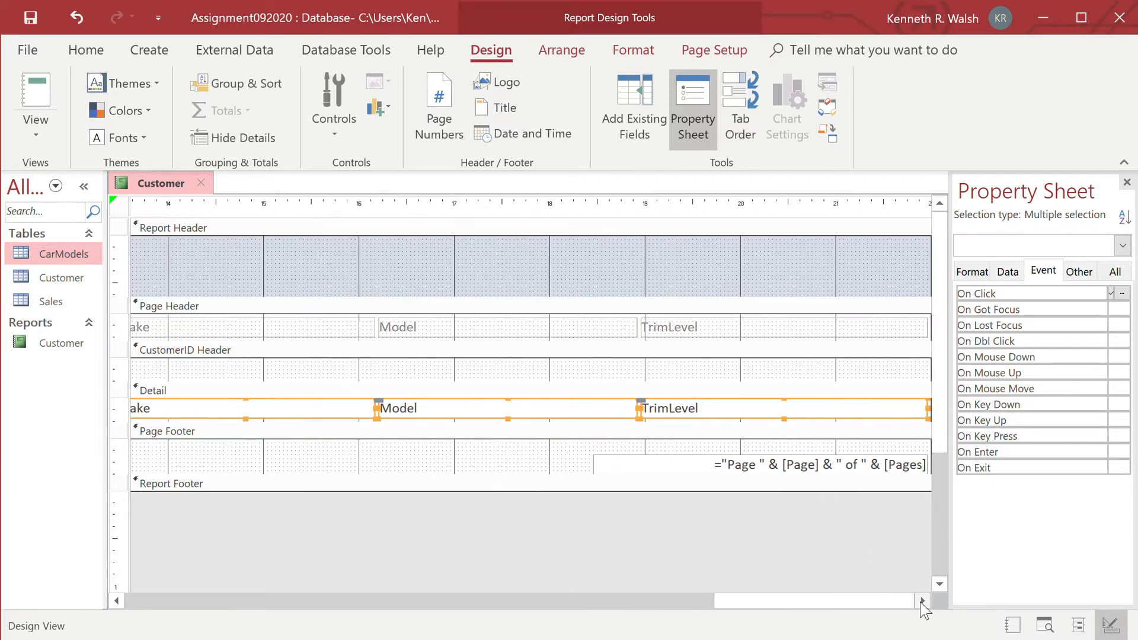
pyautogui.keyDown('shift'); pyautogui.click(839, 415); pyautogui.keyUp('shift')
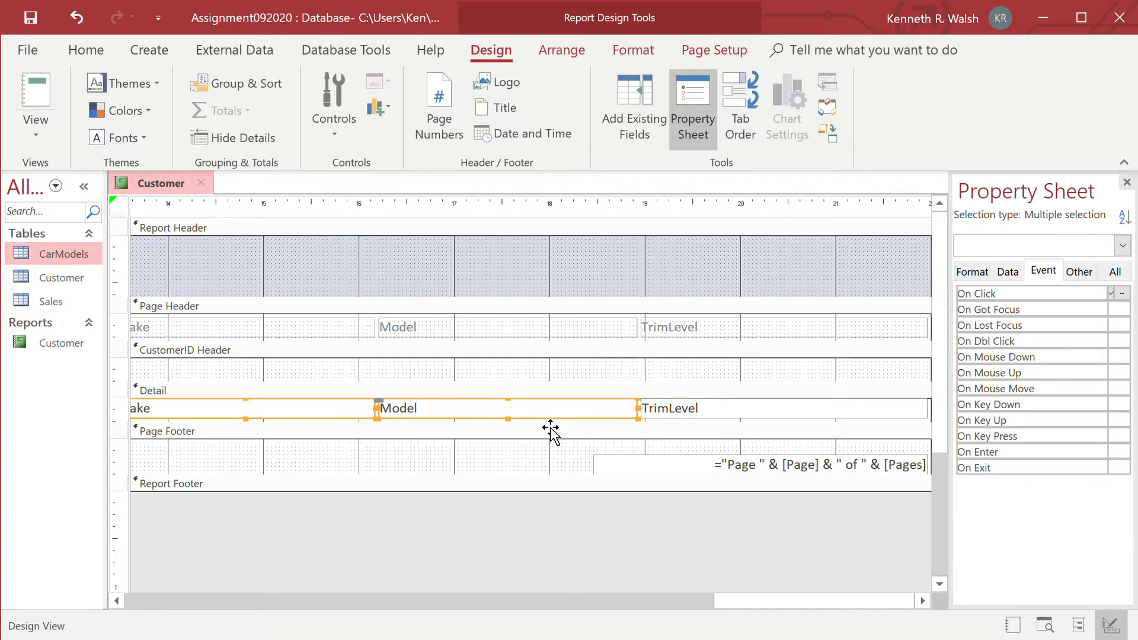
pyautogui.moveTo(776, 414); pyautogui.dragTo(301, 417)
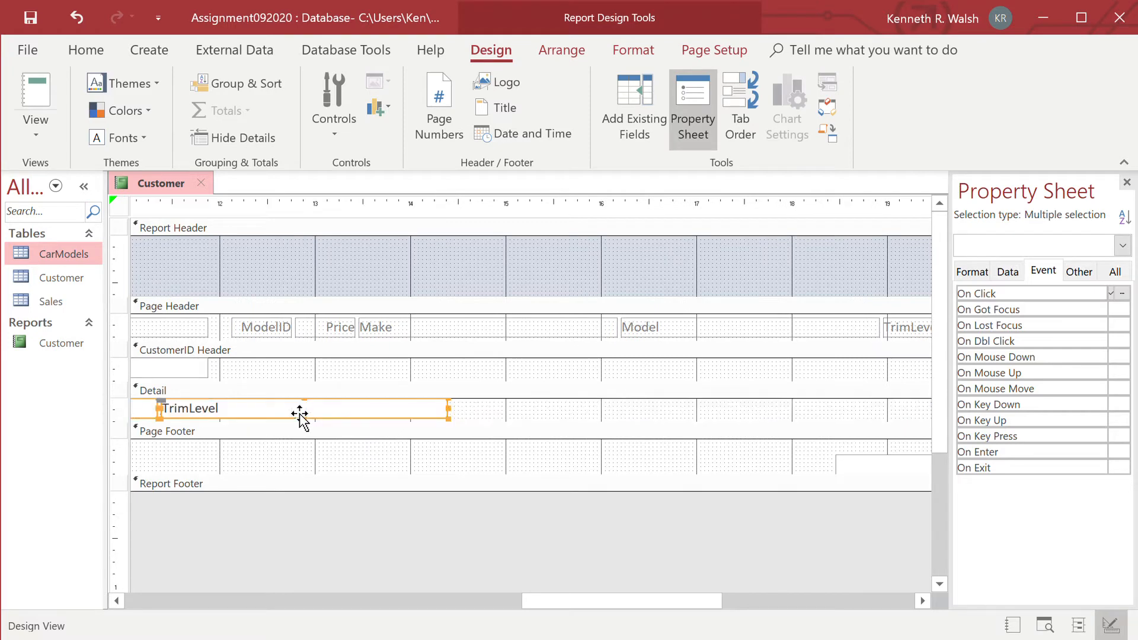
# Move the selected Detail fields further left so ModelID starts at about 1 inch, then check the layout in Report View and return to Design View
pyautogui.click(188, 602)
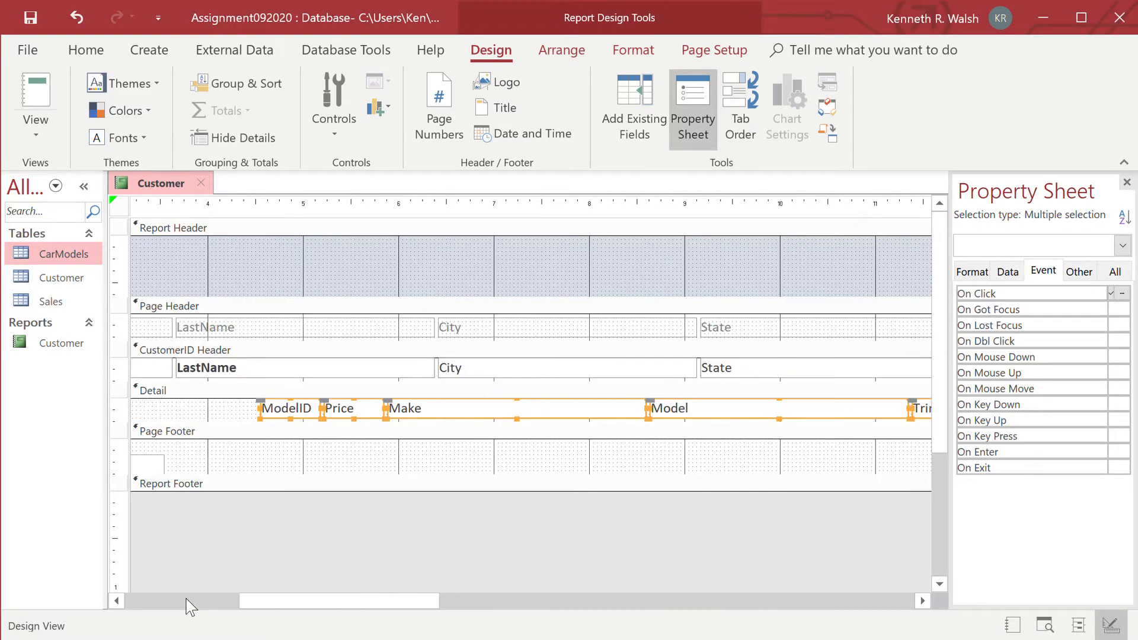
pyautogui.click(188, 601)
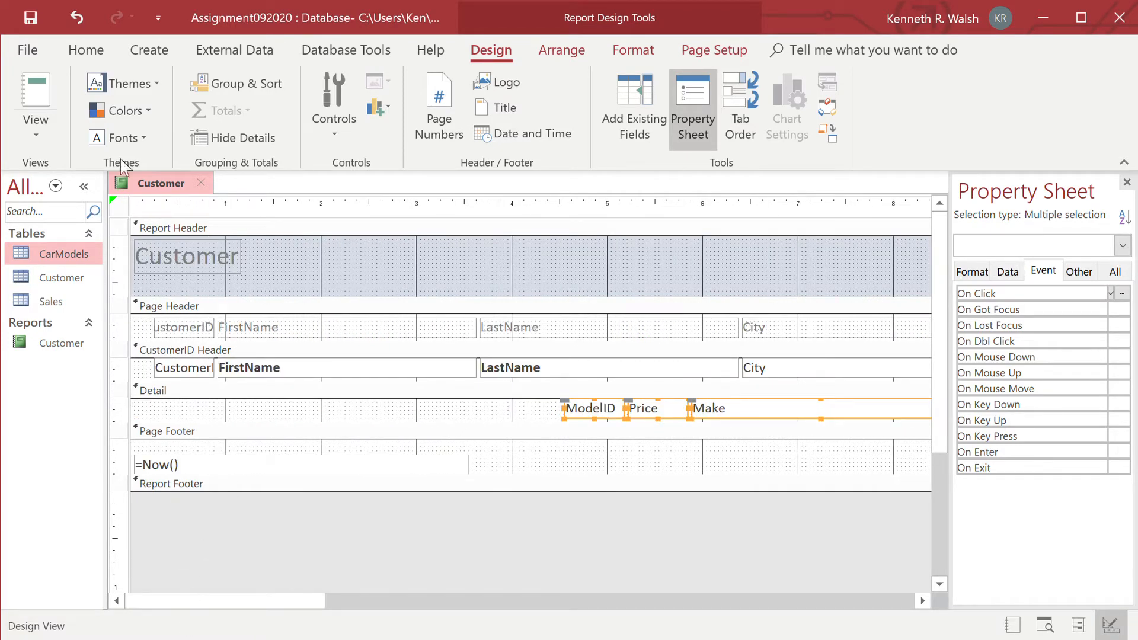
pyautogui.keyDown('shift'); pyautogui.click(599, 418); pyautogui.keyUp('shift')
pyautogui.moveTo(599, 418); pyautogui.dragTo(266, 415)
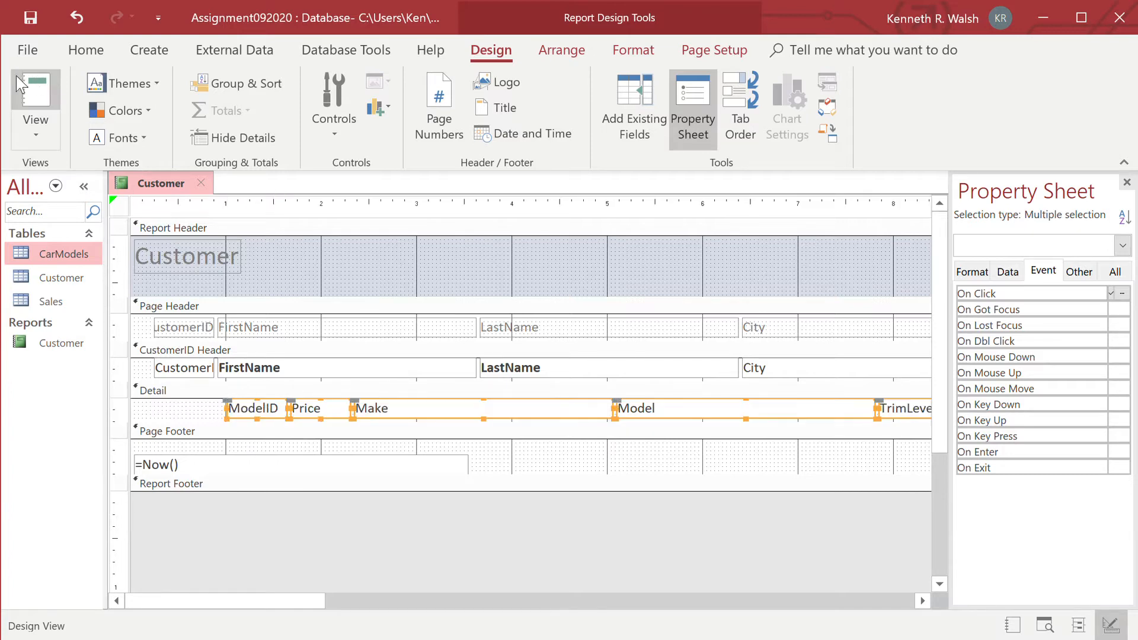
pyautogui.click(84, 188)
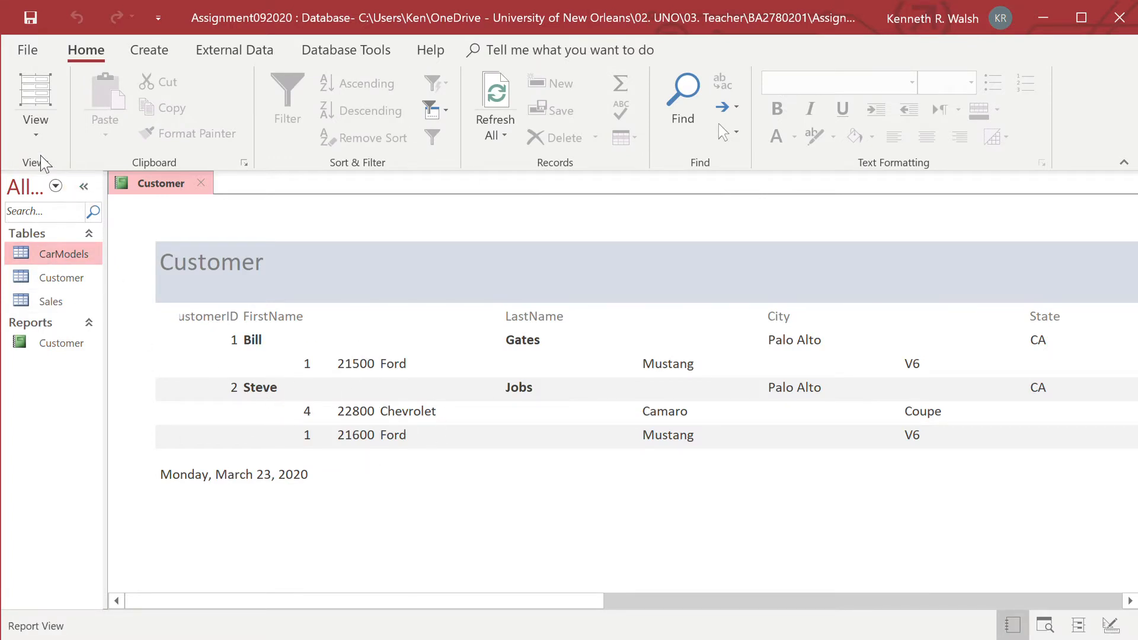
pyautogui.click(75, 298)
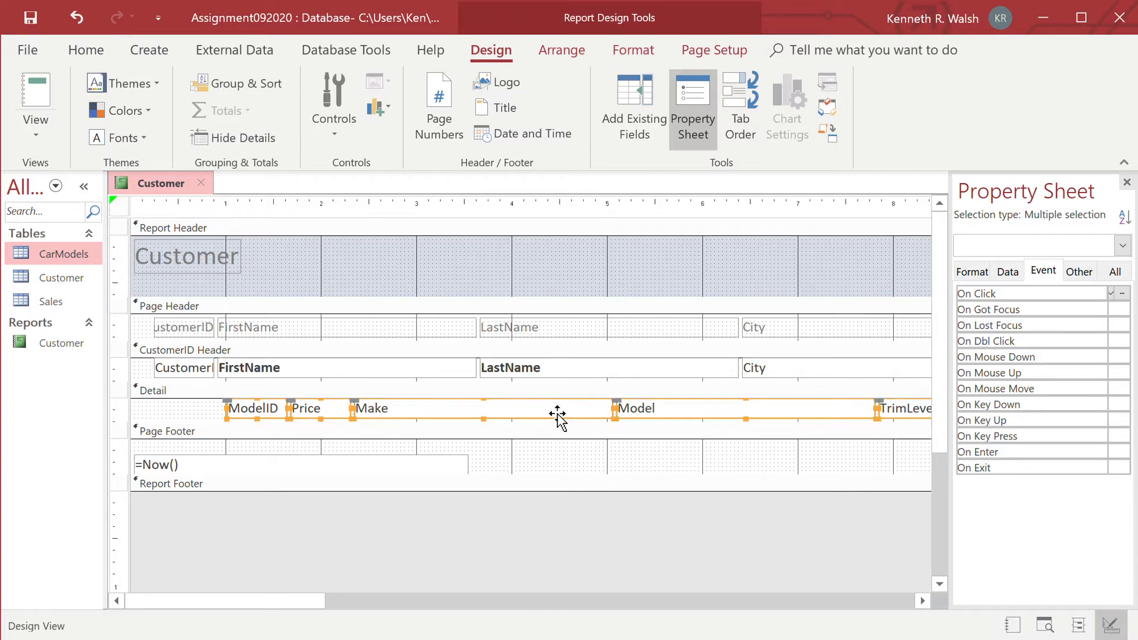
# Move only the Make, Model and TrimLevel fields of the Detail section right so Make starts at about 5.4 inches
pyautogui.click(552, 461)
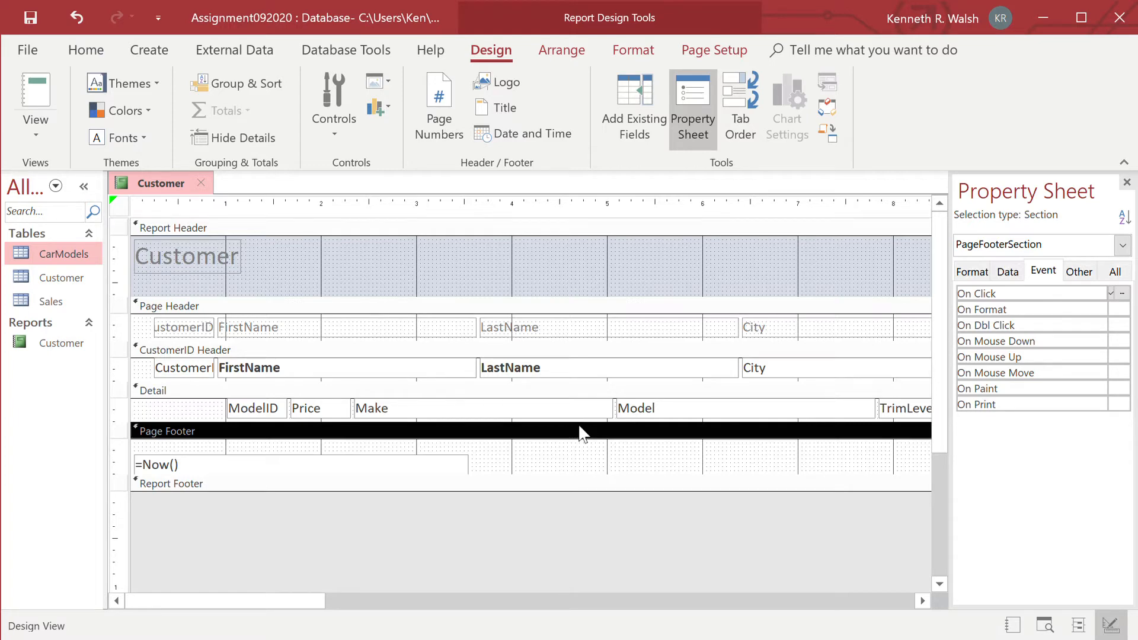
pyautogui.click(531, 415)
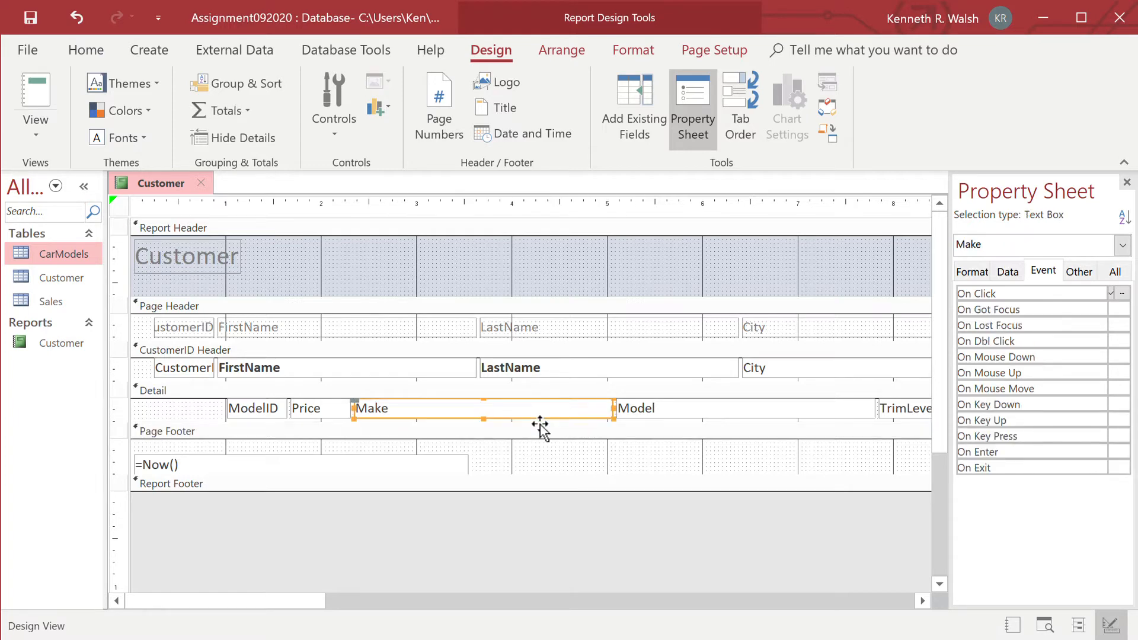
pyautogui.keyDown('shift'); pyautogui.click(684, 416); pyautogui.keyUp('shift')
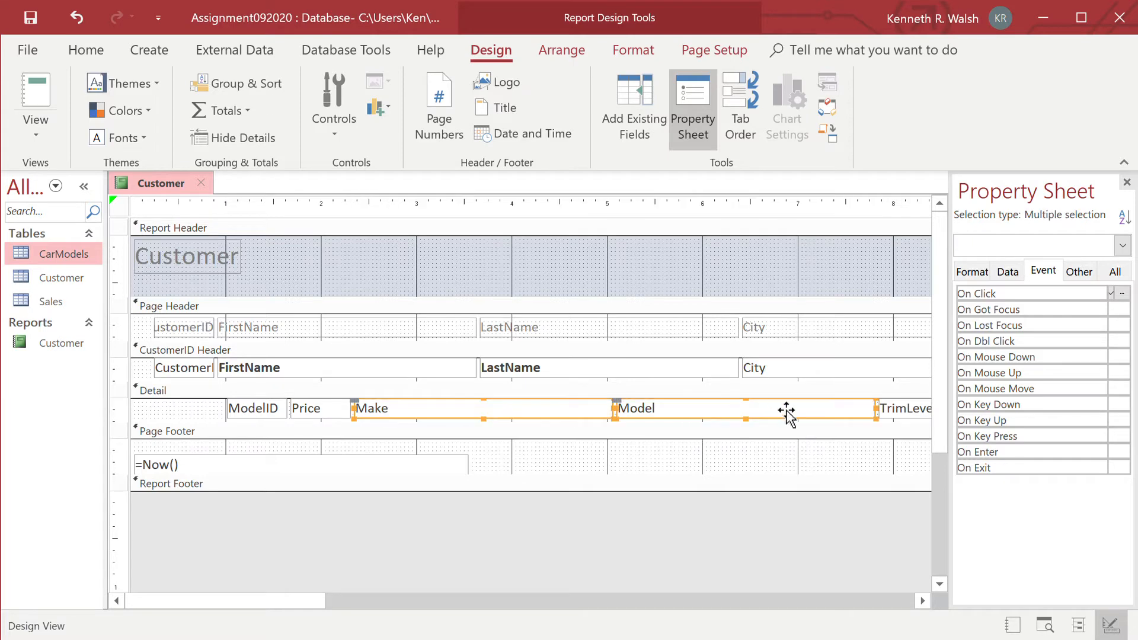
pyautogui.keyDown('shift'); pyautogui.click(916, 417); pyautogui.keyUp('shift')
pyautogui.click(924, 600)
pyautogui.click(924, 600)
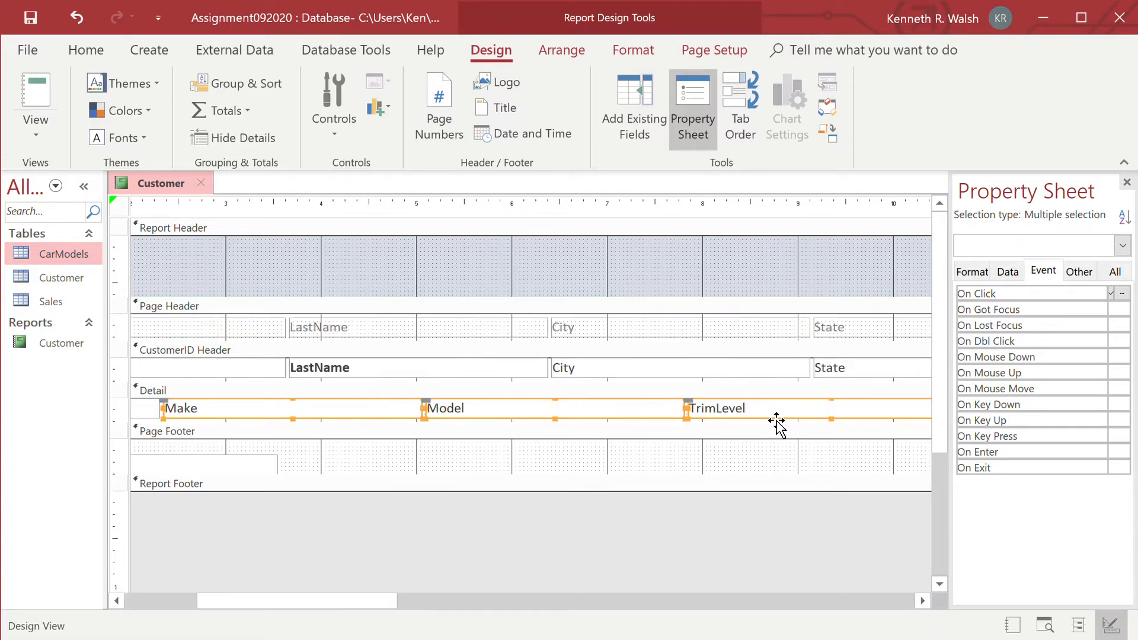
pyautogui.moveTo(776, 421); pyautogui.dragTo(902, 425)
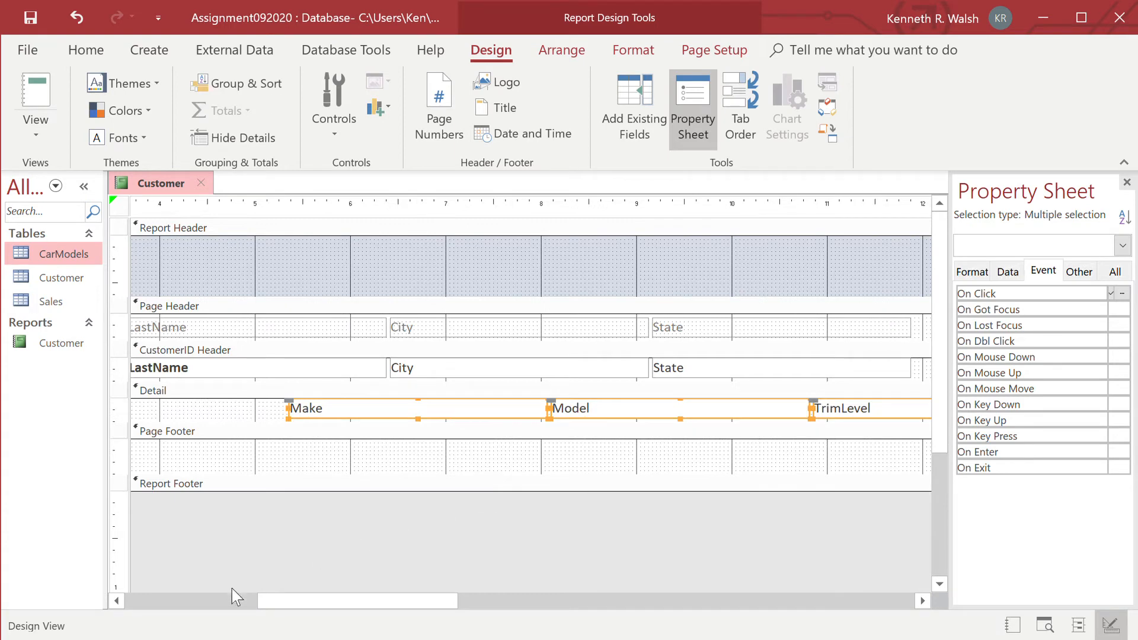
pyautogui.click(229, 606)
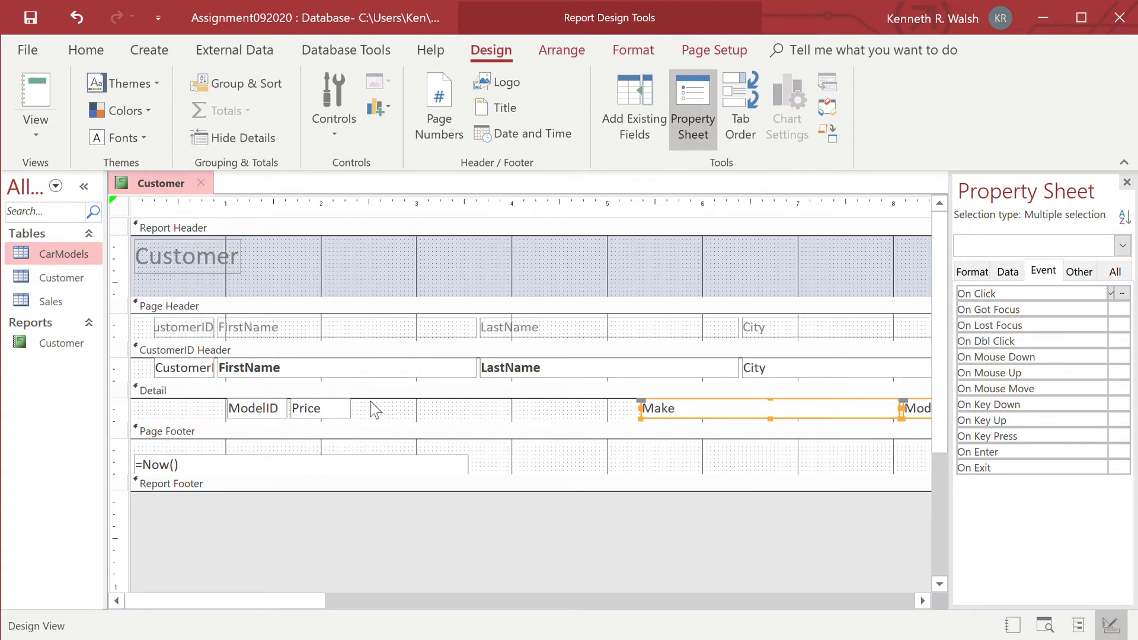
# Add a text box to the Detail section just after Price and delete its attached label
pyautogui.click(374, 419)
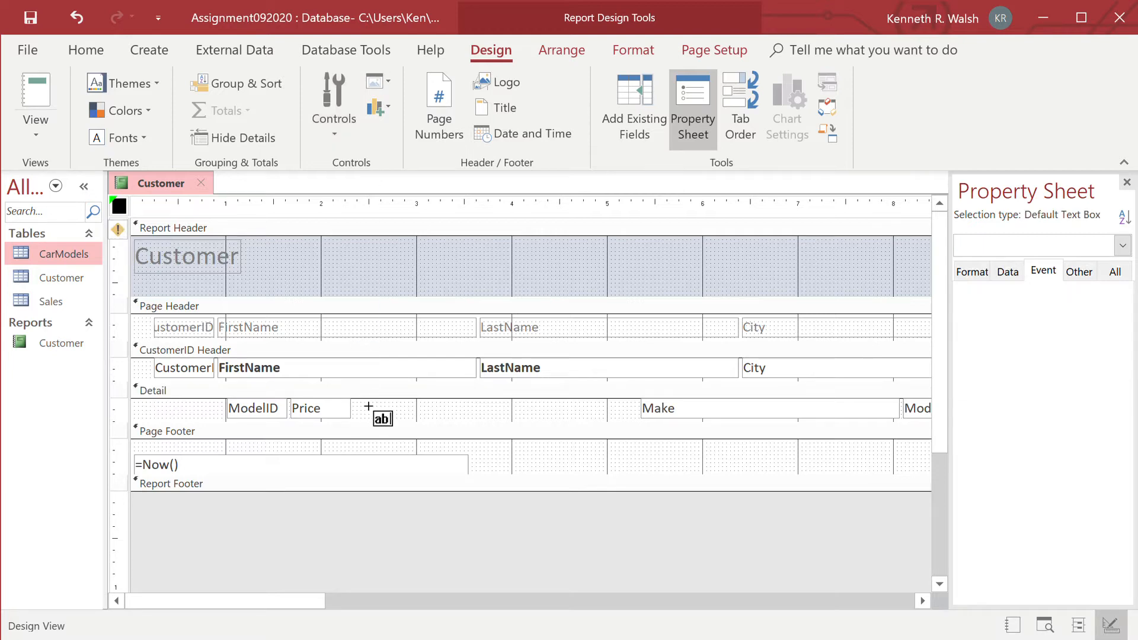
pyautogui.click(360, 403)
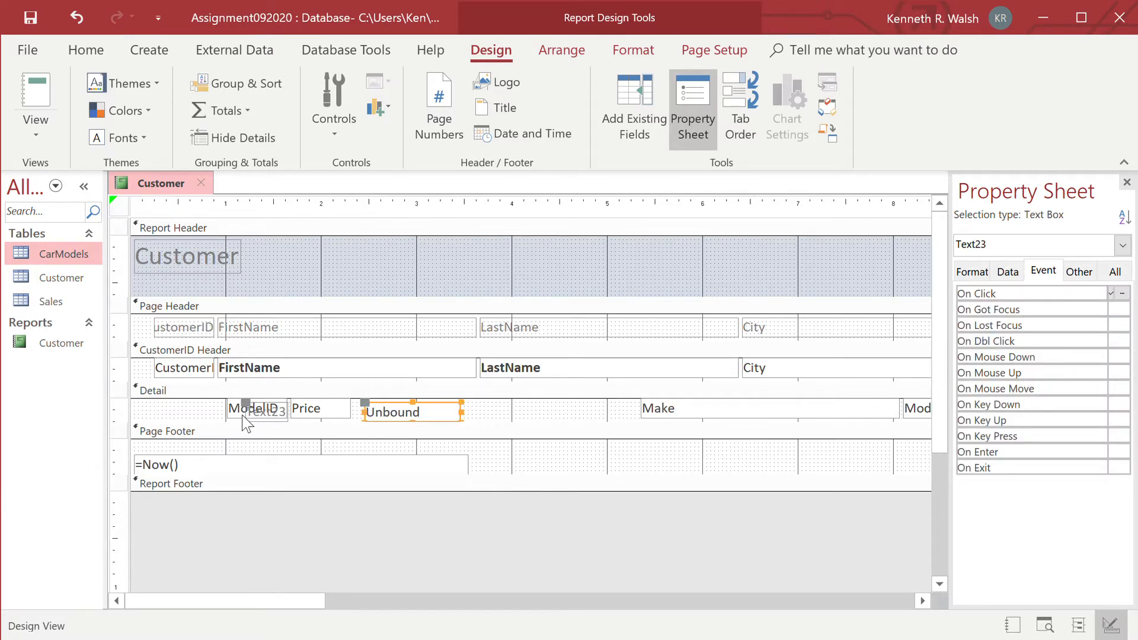
pyautogui.click(265, 414)
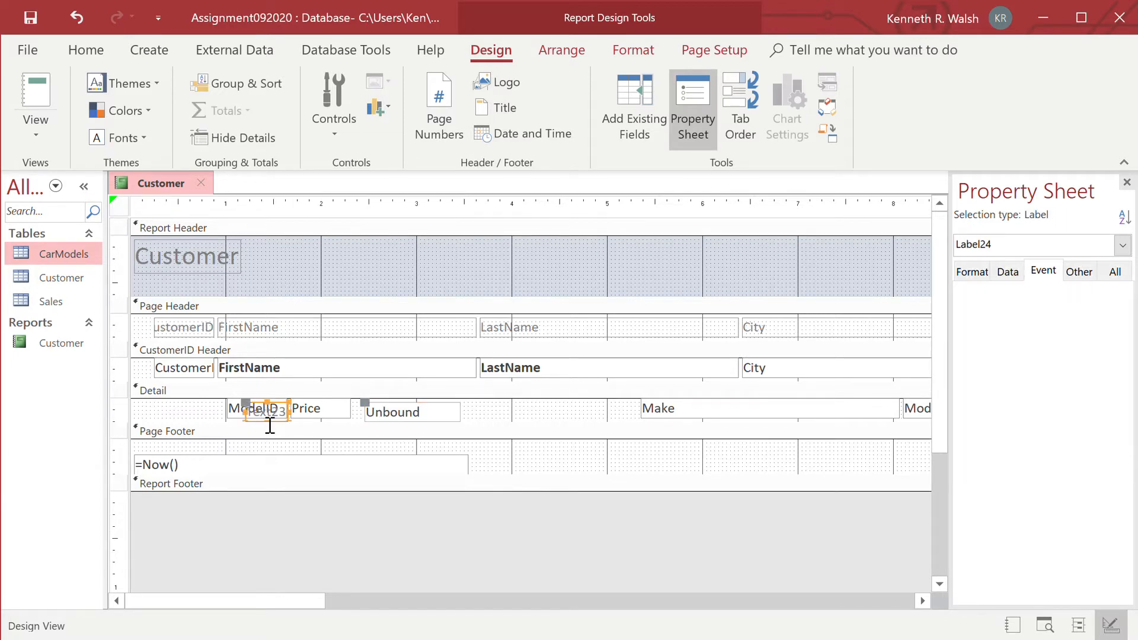
pyautogui.press('Delete')
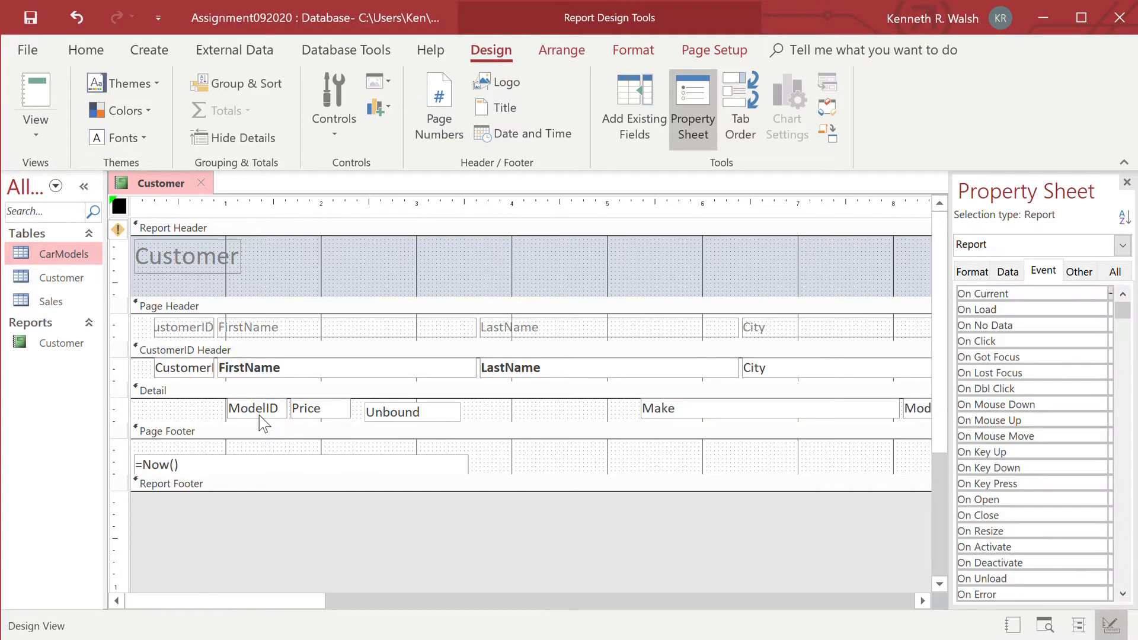
# Enter the expression =price*.07 in the new unbound text box beside Price
pyautogui.click(387, 417)
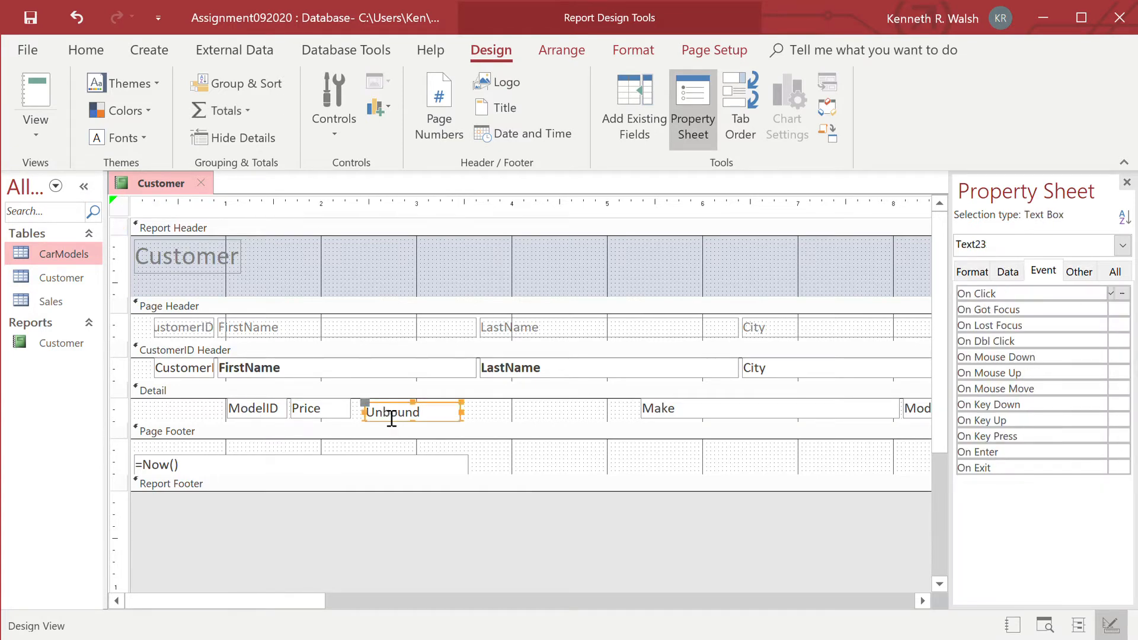
pyautogui.click(392, 419)
pyautogui.write('=price*')
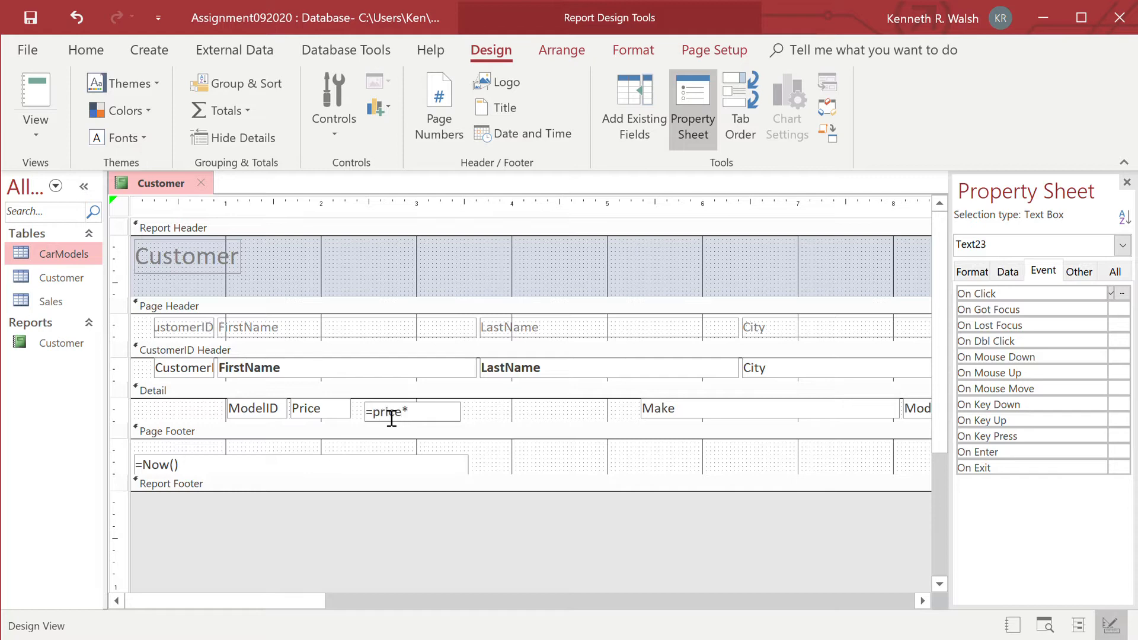
pyautogui.write('.07')
pyautogui.press('Return')
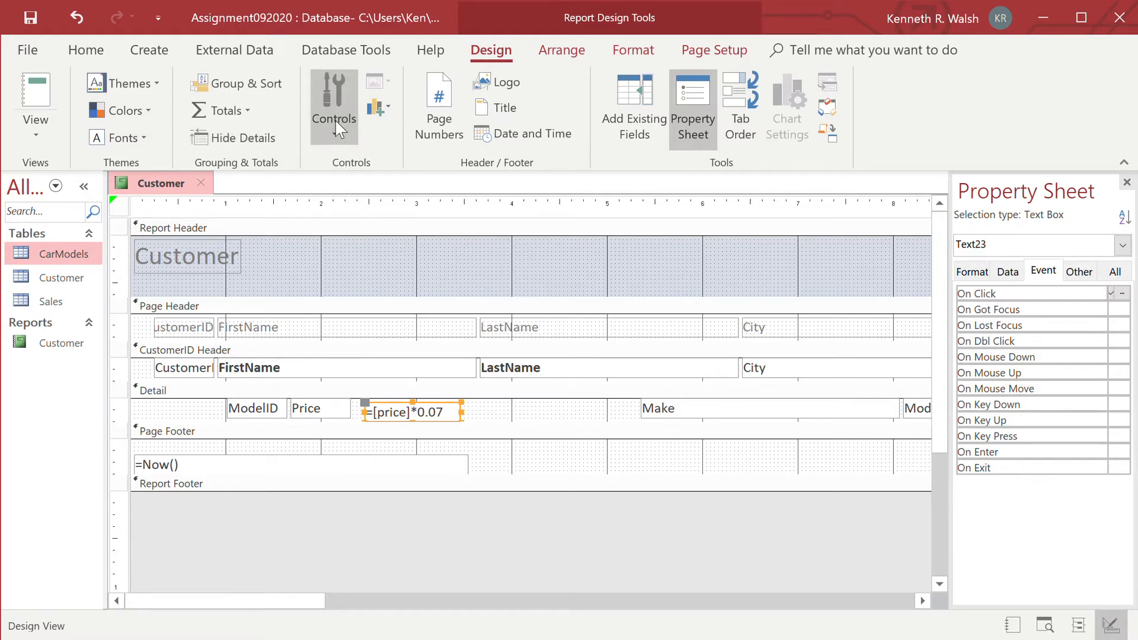
# Add a second text box to the Detail section, just after the =[price]*0.07 box, and delete its attached label
pyautogui.click(377, 169)
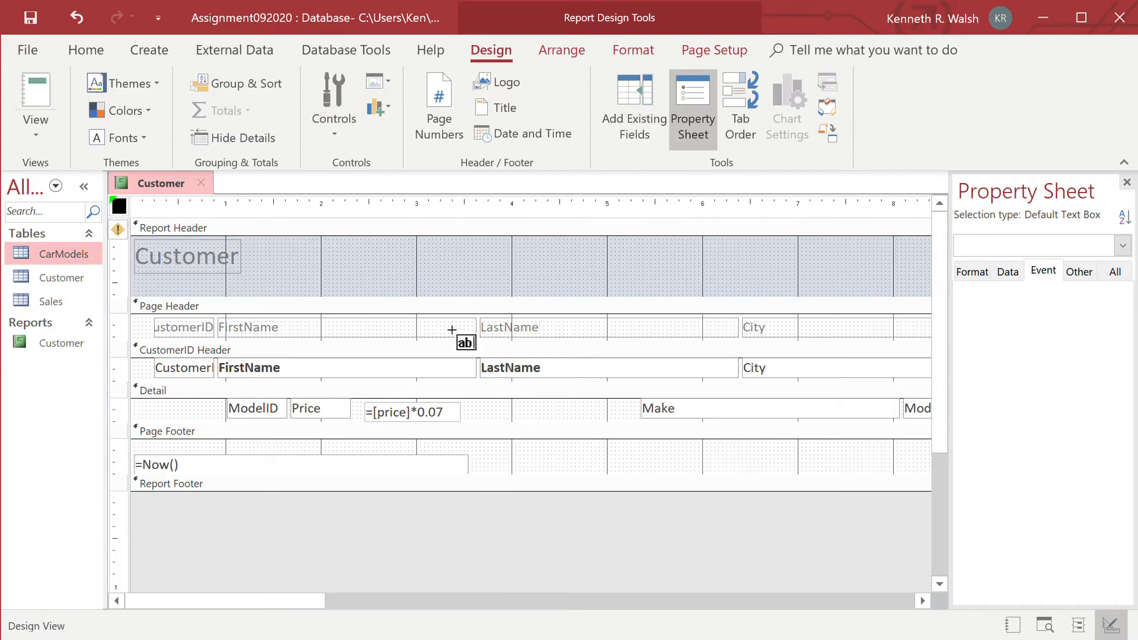
pyautogui.click(480, 410)
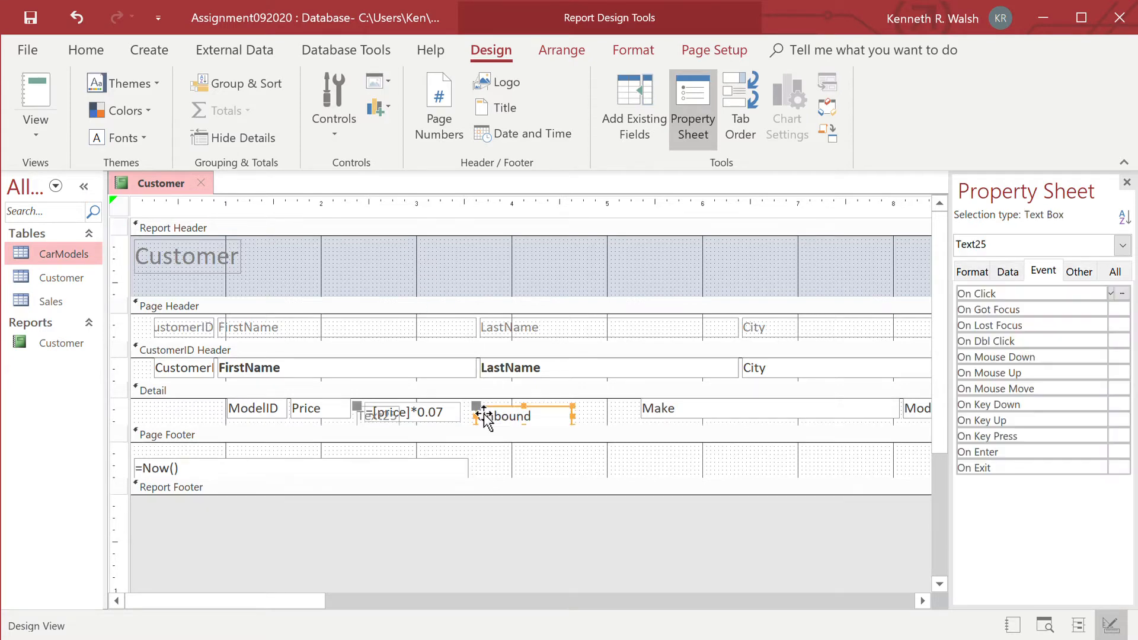
pyautogui.click(361, 420)
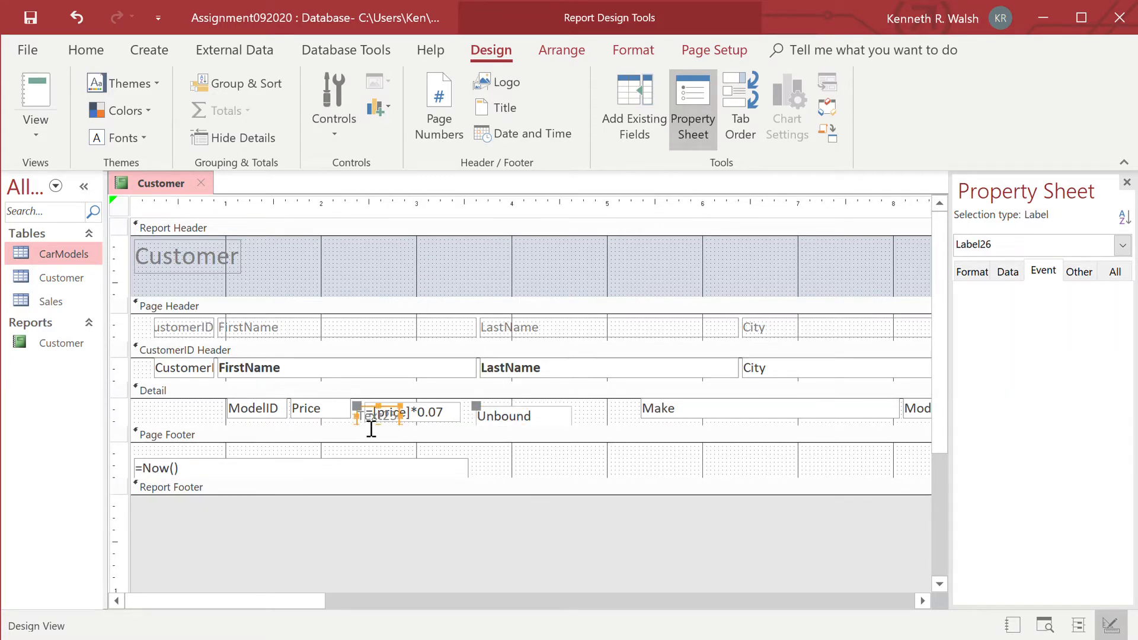
pyautogui.press('Delete')
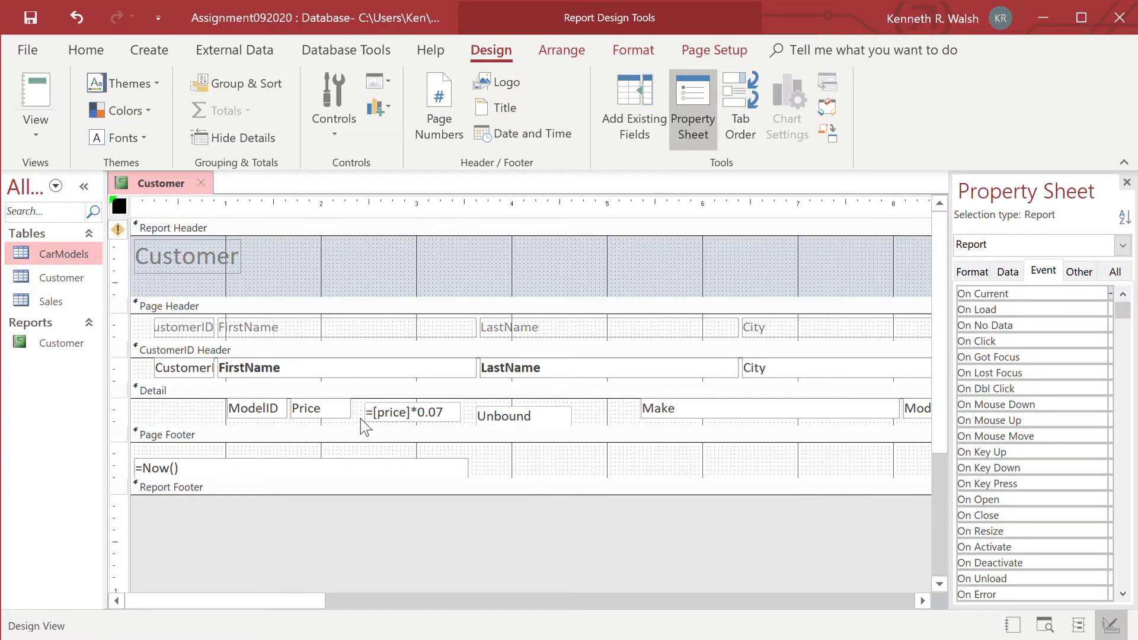
# Enter the expression =price+price*.07 in the unbound Detail text box, then check the results in Report View and return to Design View
pyautogui.click(497, 421)
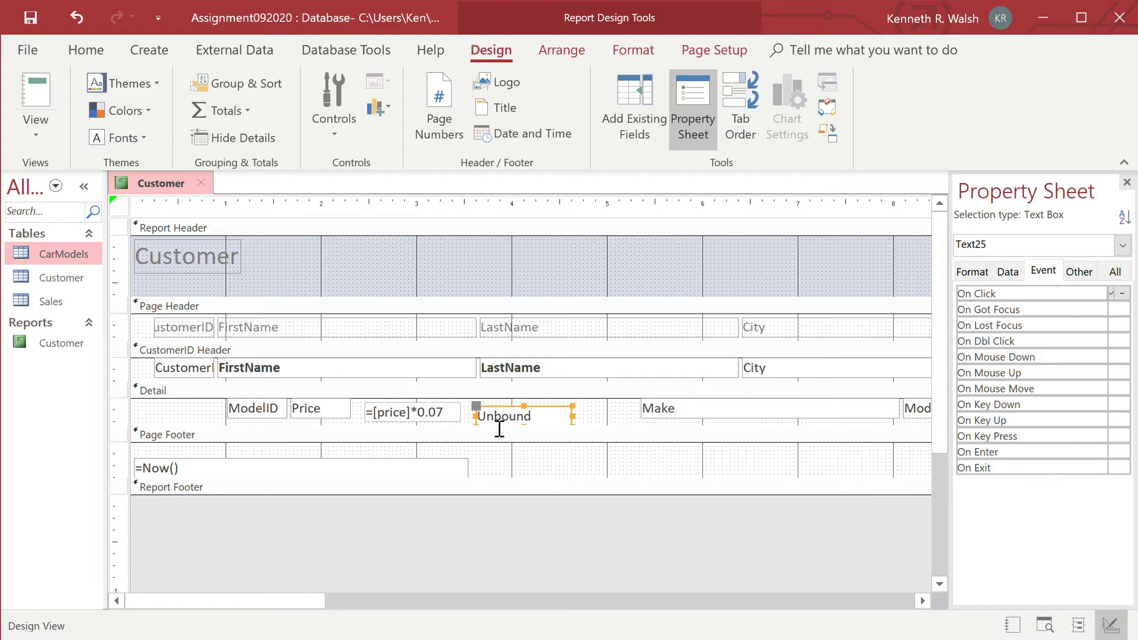
pyautogui.click(500, 429)
pyautogui.write('=')
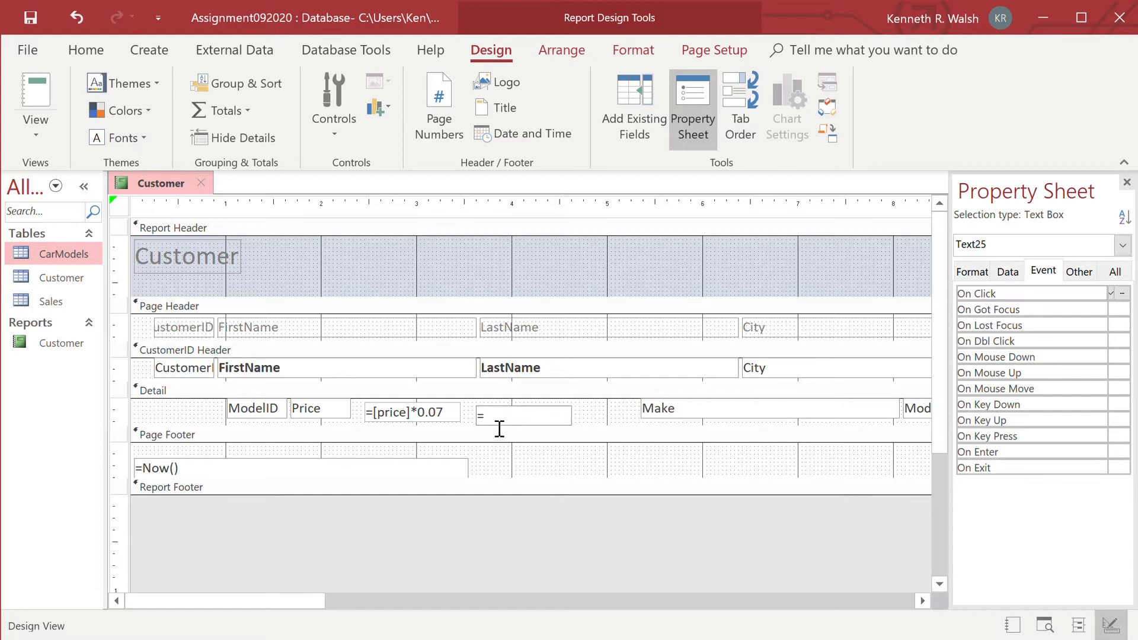
pyautogui.write('price+')
pyautogui.write('price*')
pyautogui.write('.07')
pyautogui.press('Return')
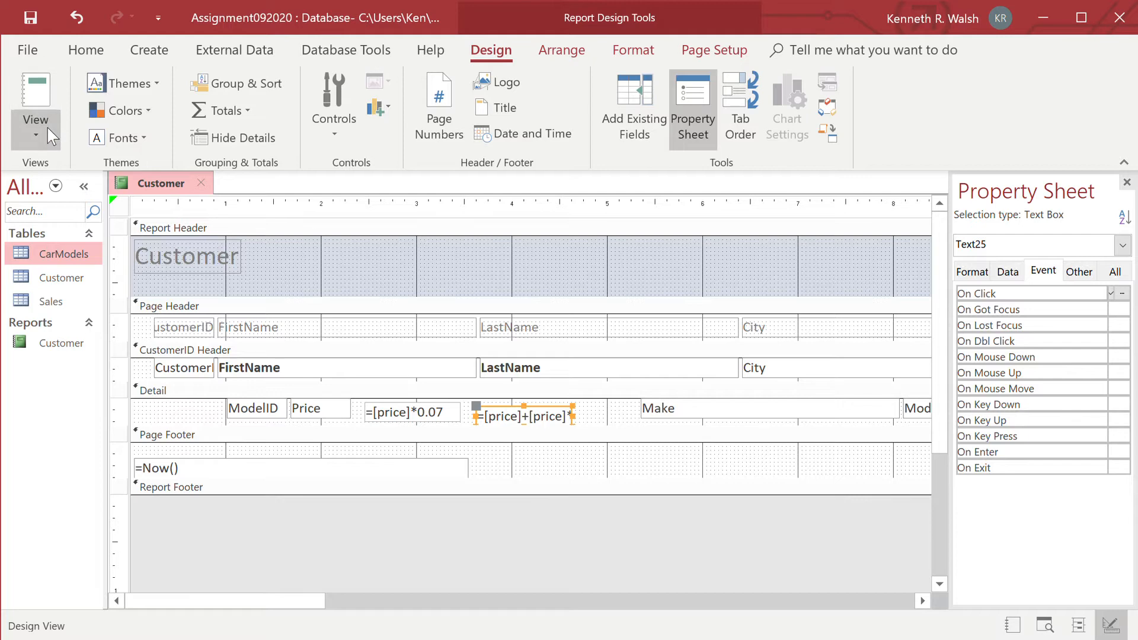
pyautogui.click(68, 163)
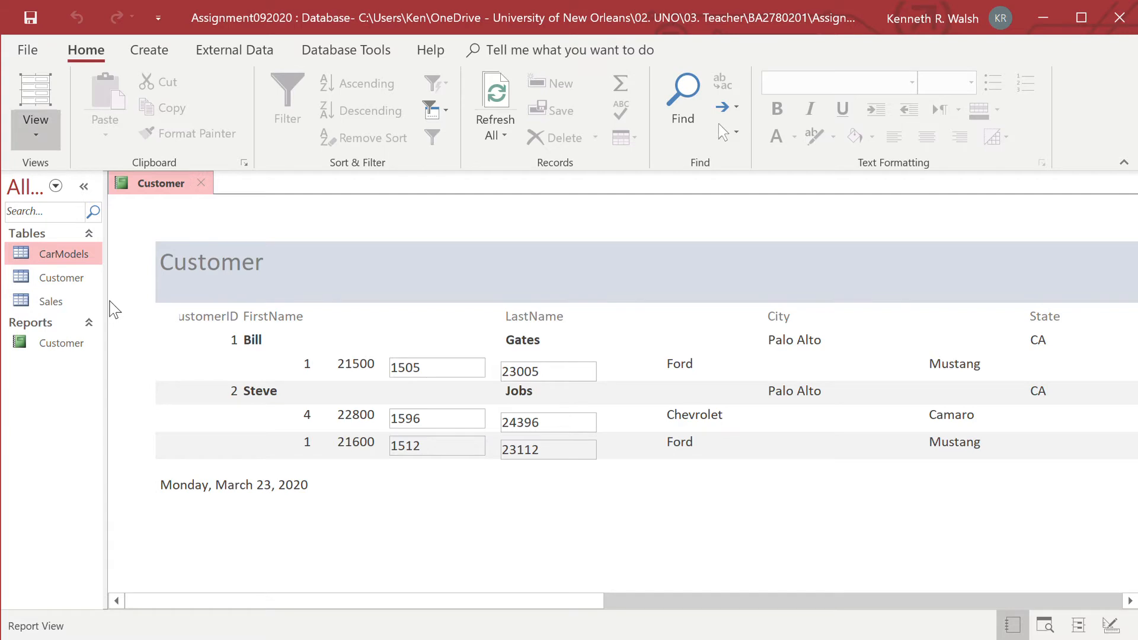
pyautogui.click(109, 301)
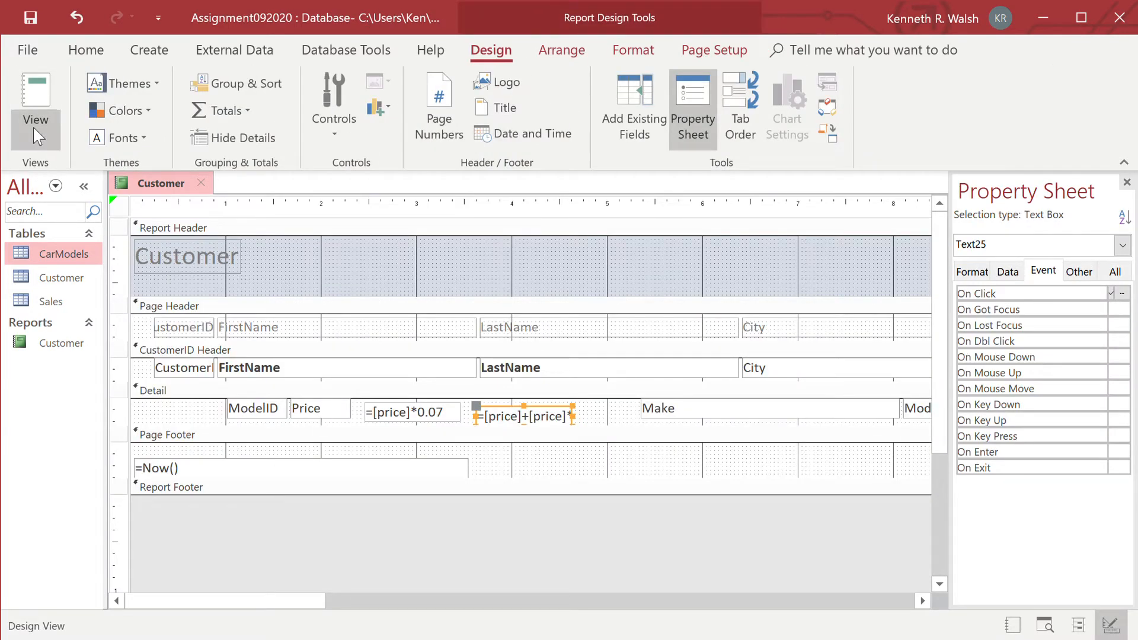
pyautogui.click(97, 180)
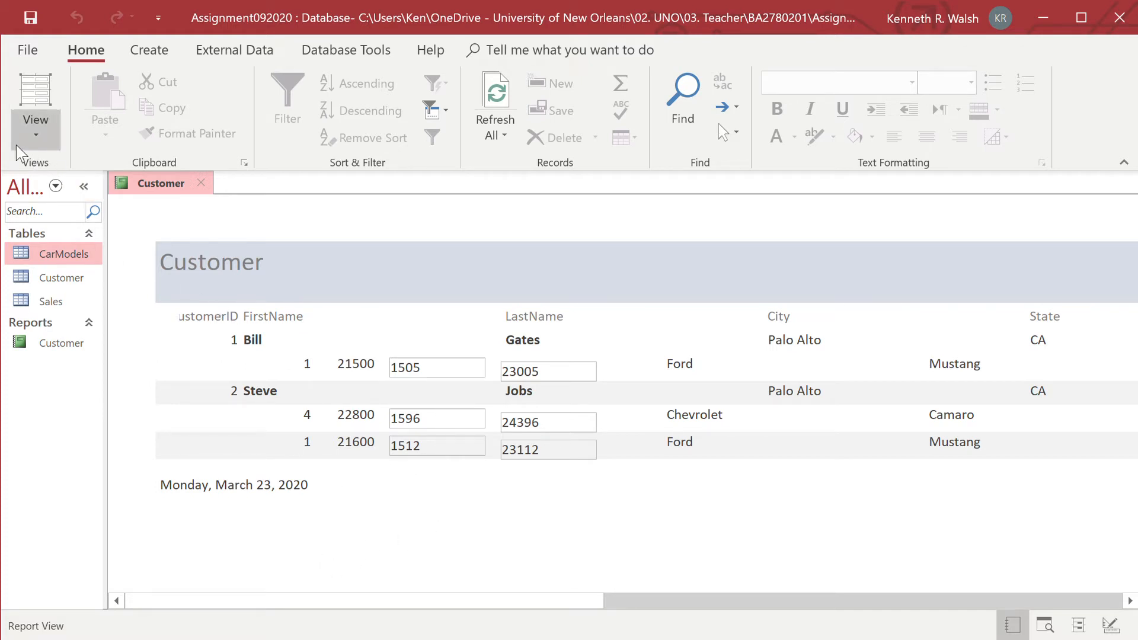
pyautogui.click(105, 295)
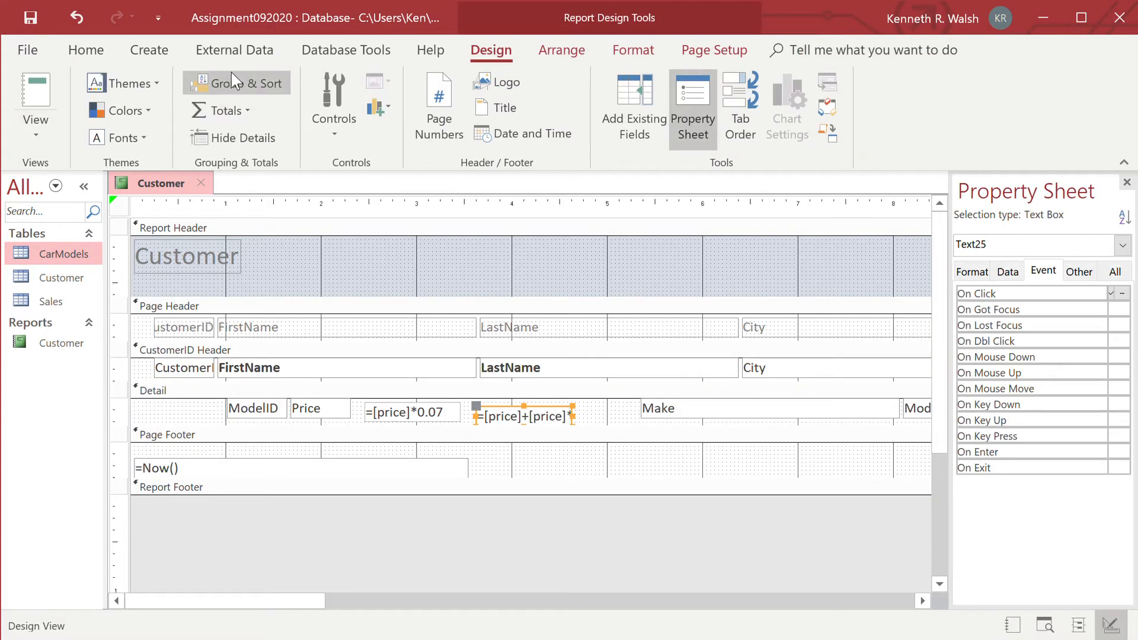
# Total Price for the CustomerID group with a group footer subtotal and a grand total, then check the totals in Report View
pyautogui.click(232, 74)
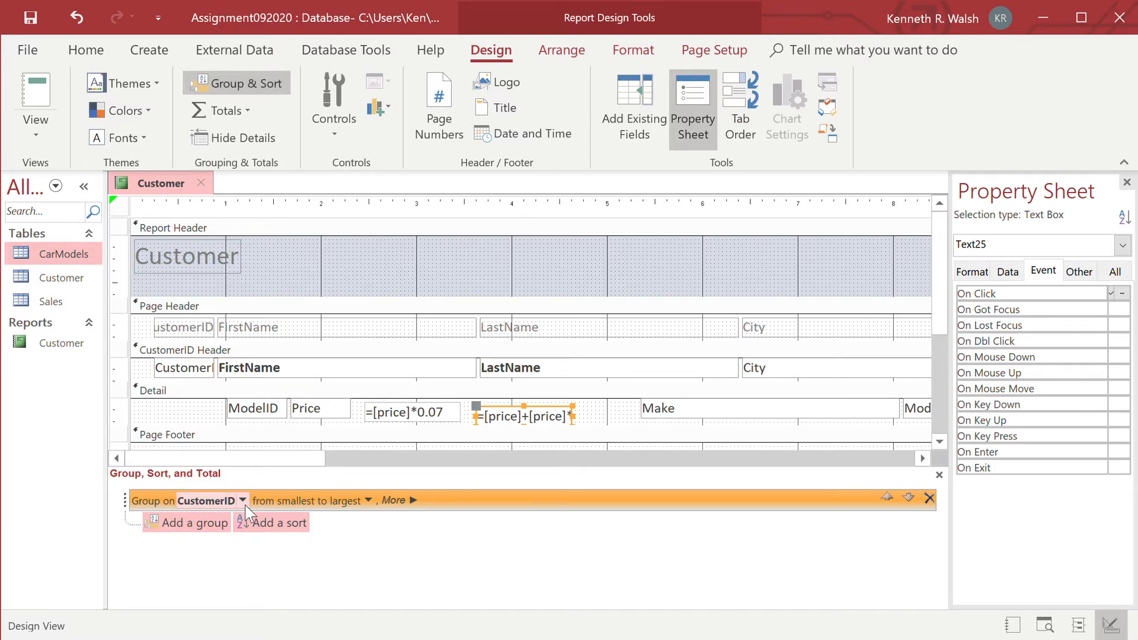
pyautogui.click(399, 501)
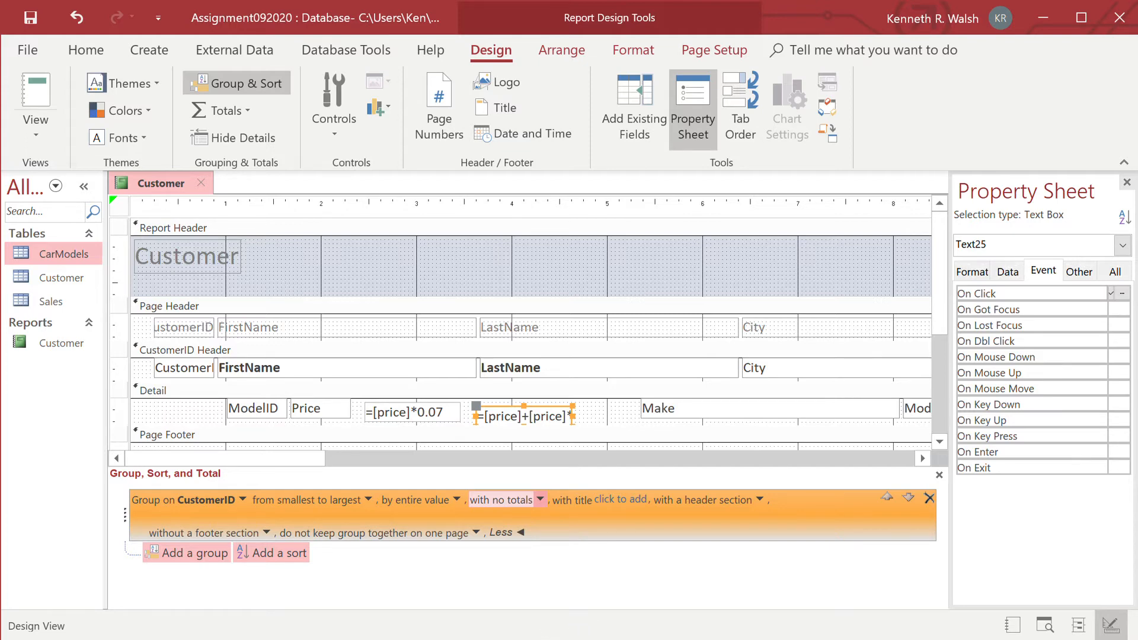
pyautogui.click(479, 592)
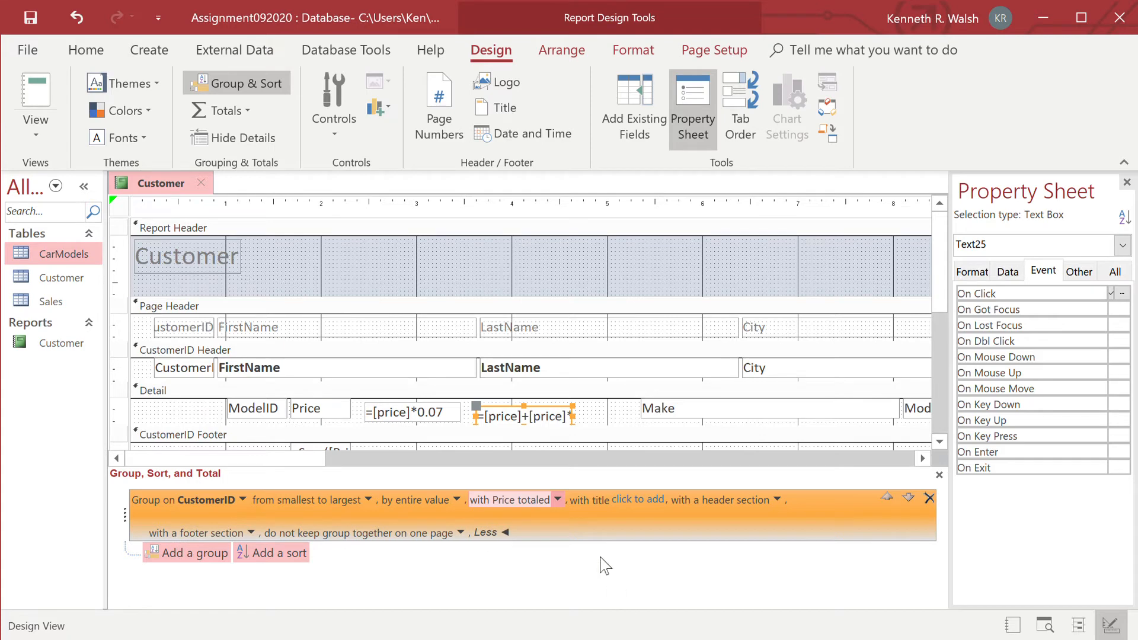
pyautogui.click(940, 475)
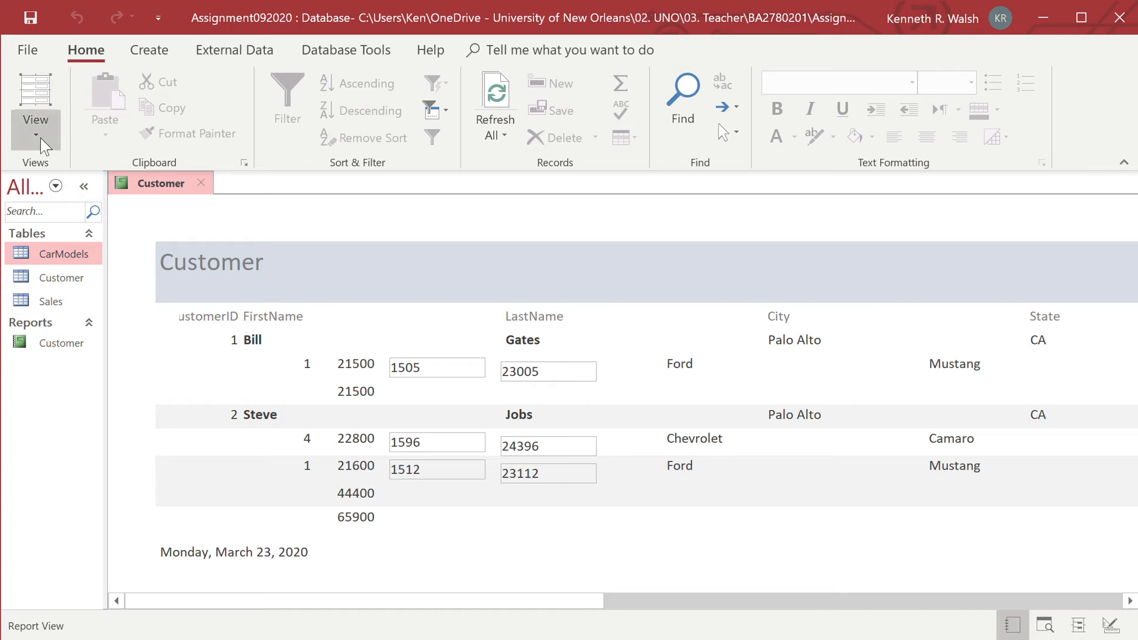
pyautogui.click(24, 123)
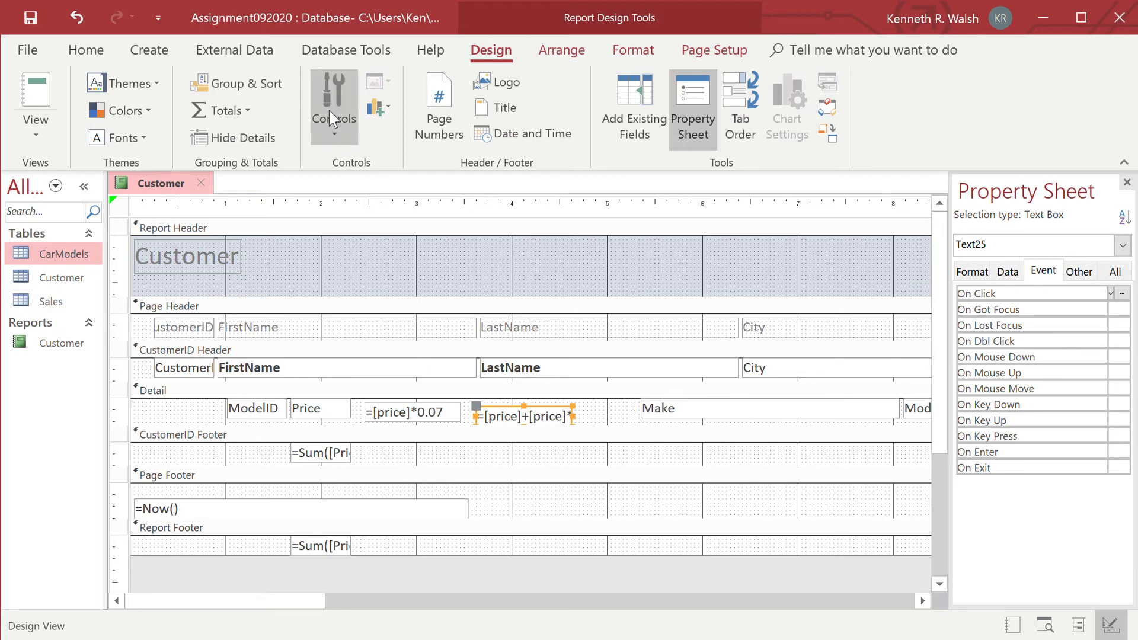
# Add a text box to the CustomerID Footer below the price-plus-tax box and delete its attached label
pyautogui.click(377, 174)
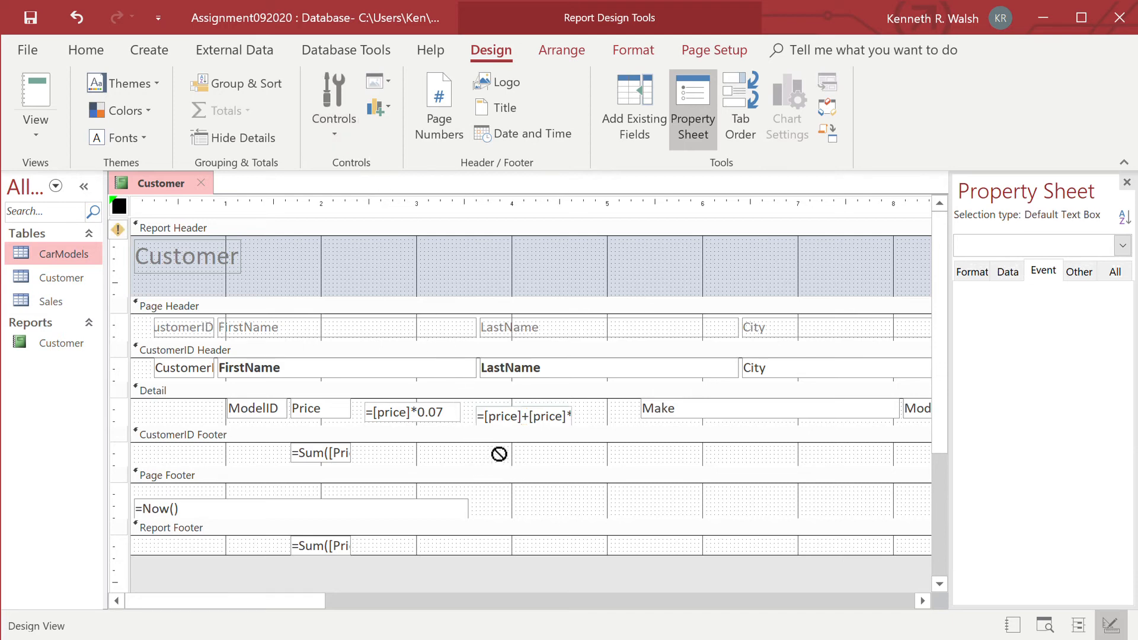
pyautogui.click(485, 446)
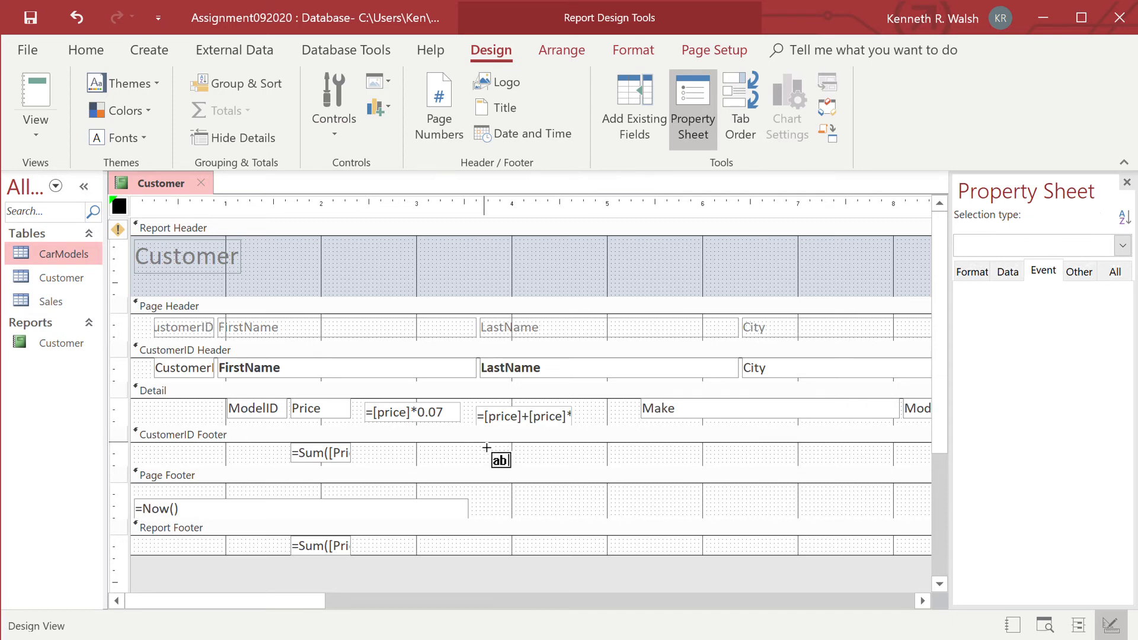
pyautogui.click(378, 453)
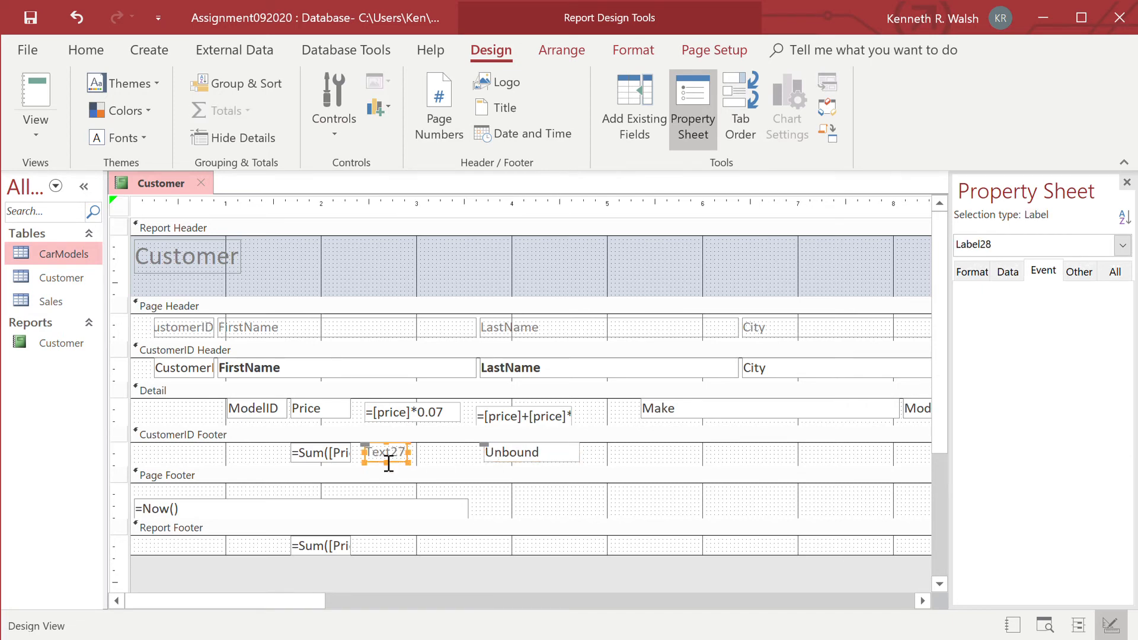
pyautogui.press('Delete')
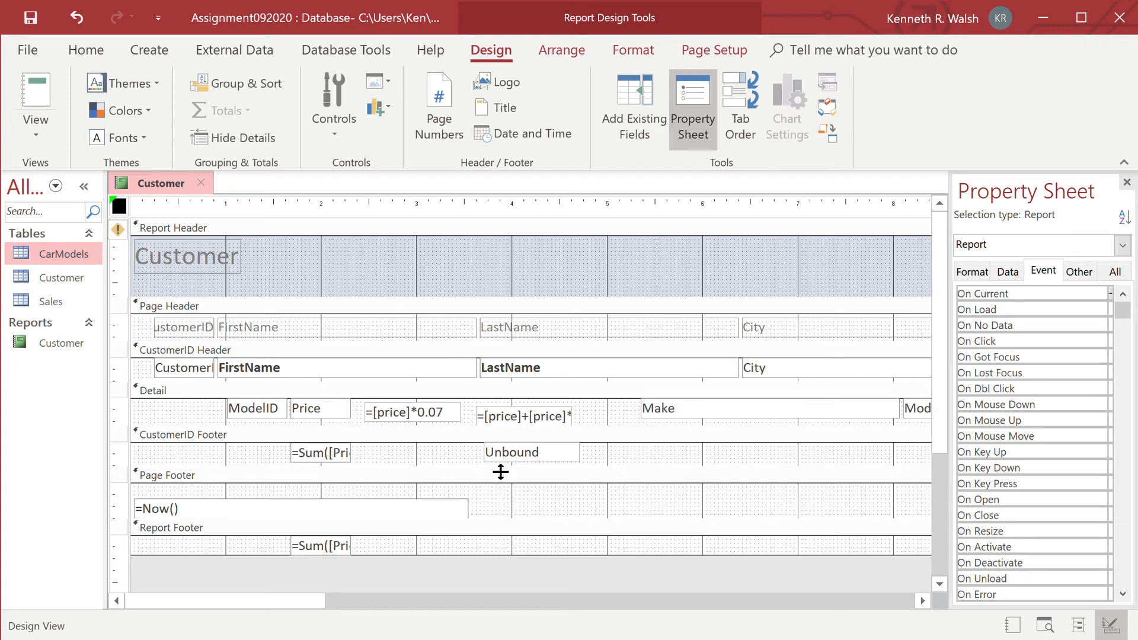
# Enter the expression =sum(price+price*.07) in the unbound CustomerID Footer text box and check the report in Report View
pyautogui.click(536, 454)
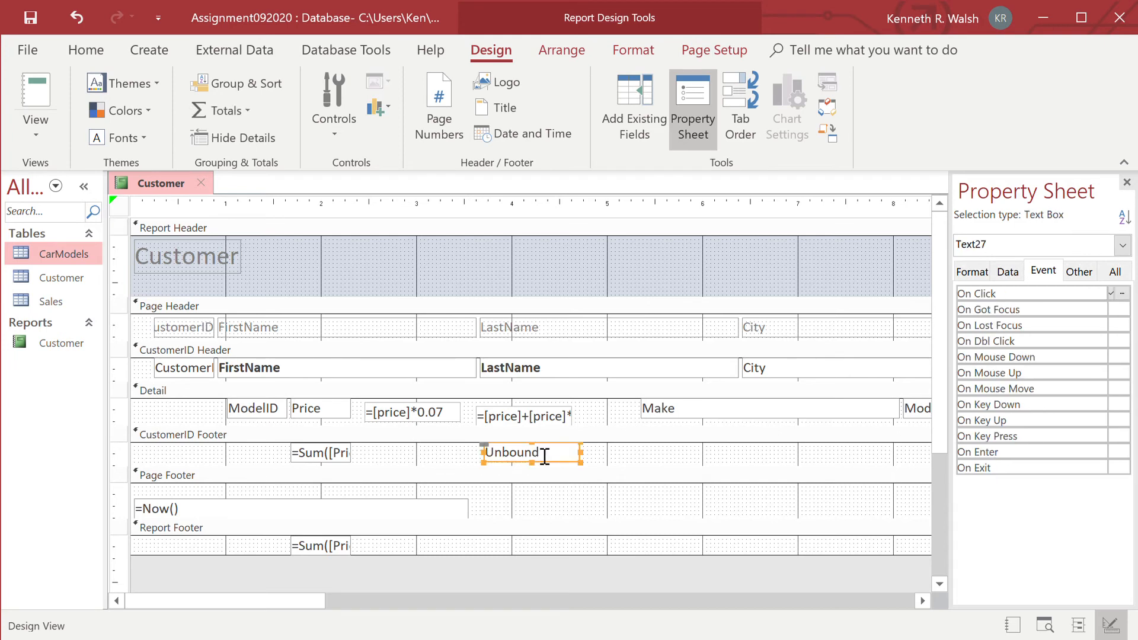
pyautogui.click(545, 456)
pyautogui.write('=')
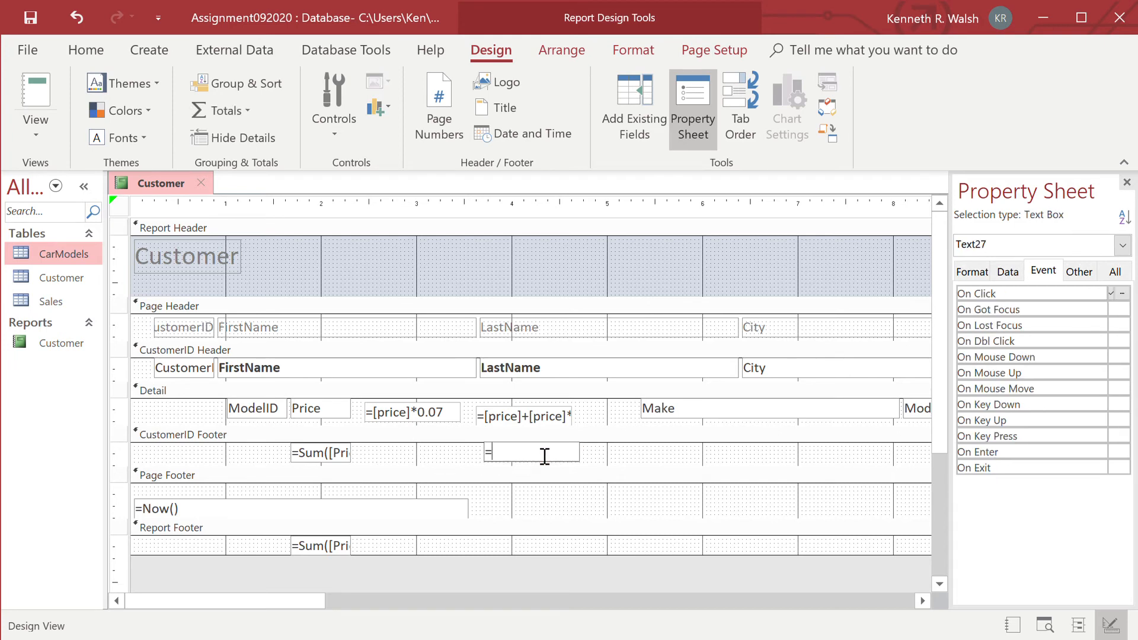
pyautogui.write('sum(')
pyautogui.write('price+')
pyautogui.write('price')
pyautogui.write('*.07')
pyautogui.write(')')
pyautogui.press('Return')
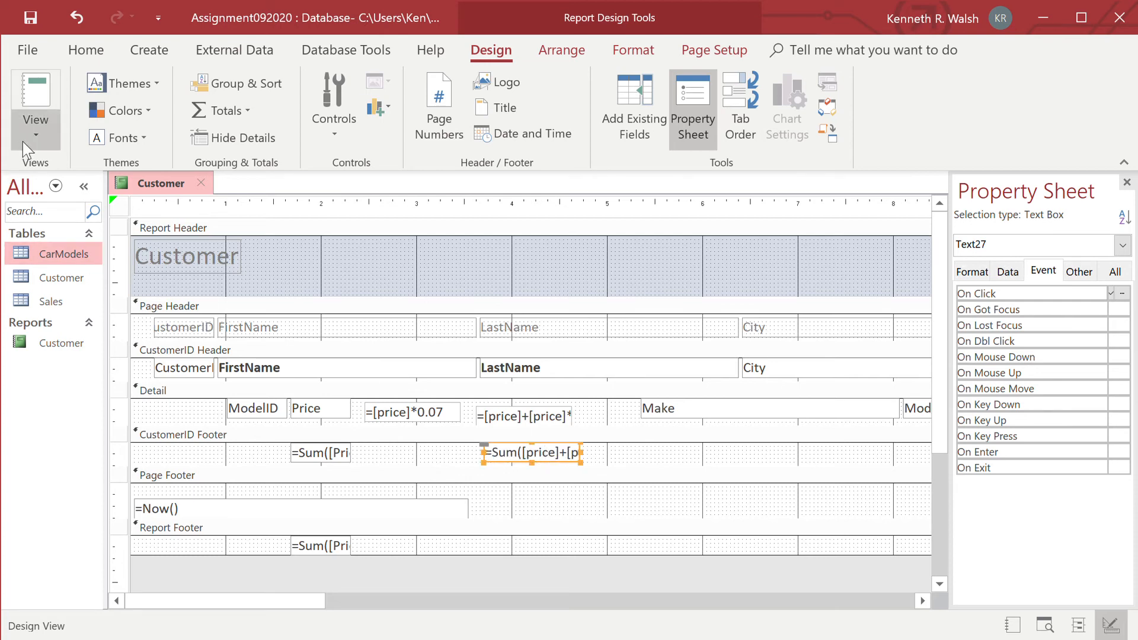
pyautogui.click(117, 158)
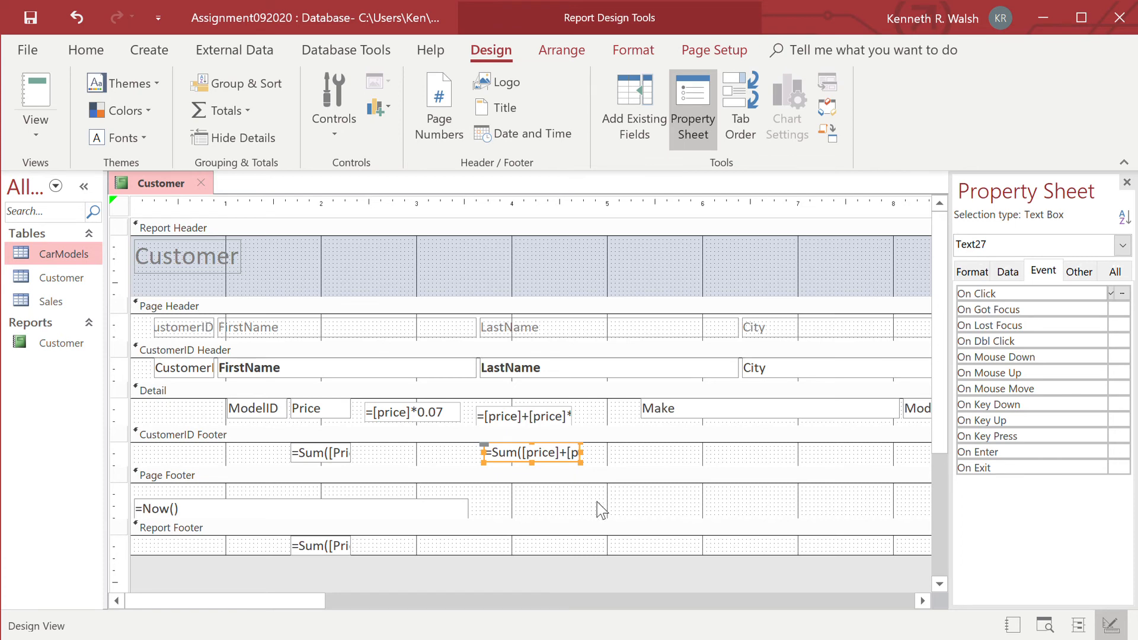
# Paste a copy of the CustomerID Footer's price-plus-tax sum box into the Report Footer and move it to start at about 3.7 inches
pyautogui.click(579, 544)
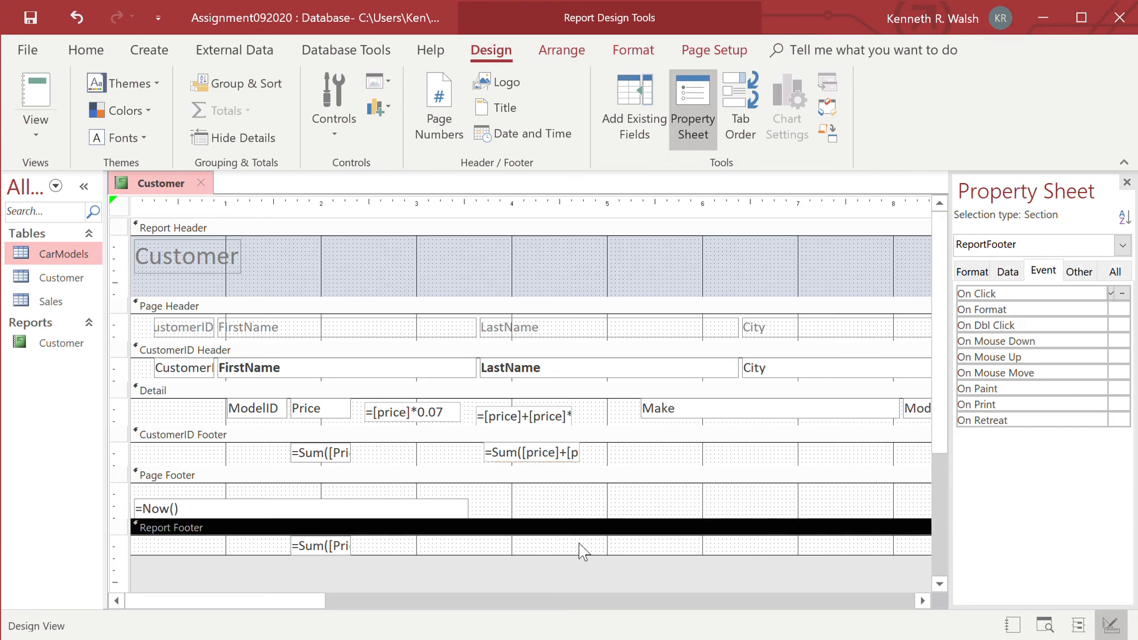
pyautogui.hotkey('ctrl', 'v')
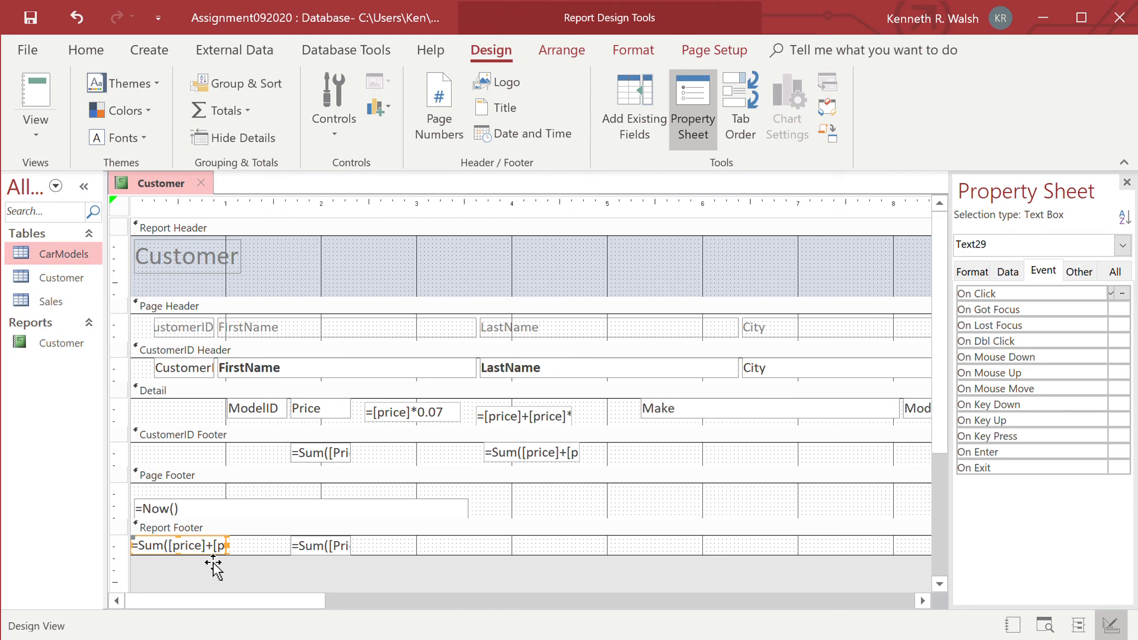
pyautogui.moveTo(213, 568)
pyautogui.mouseDown()
pyautogui.moveTo(587, 585)
pyautogui.moveTo(557, 587)
pyautogui.moveTo(546, 571)
pyautogui.moveTo(567, 567)
pyautogui.mouseUp()
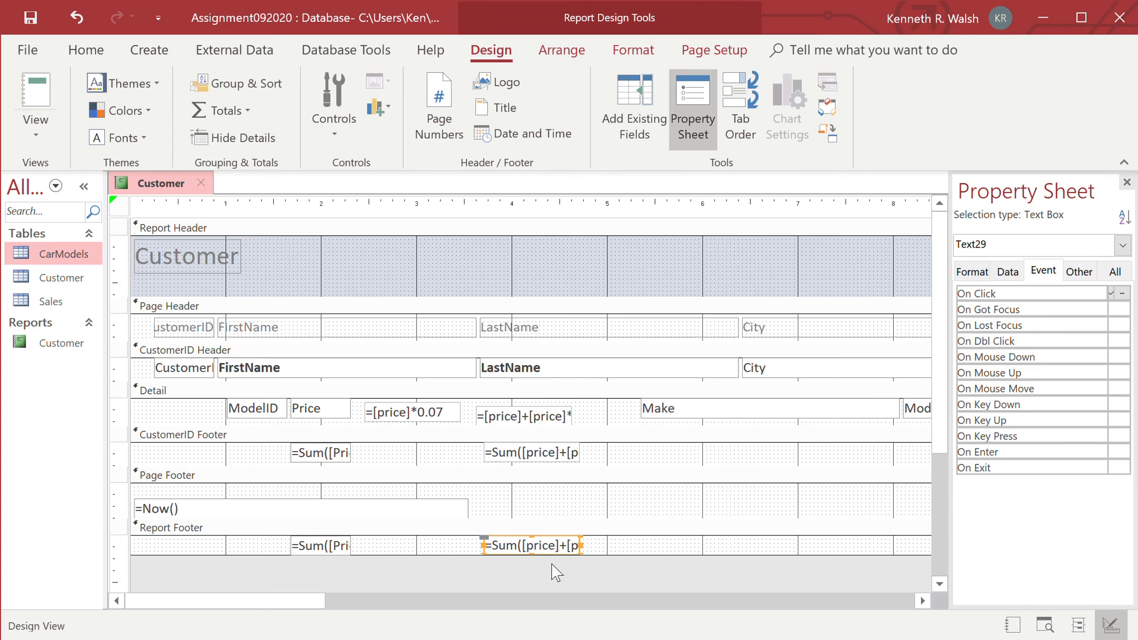
# Review the report totals in Report View, then close the Customer report and save its design changes
pyautogui.click(41, 130)
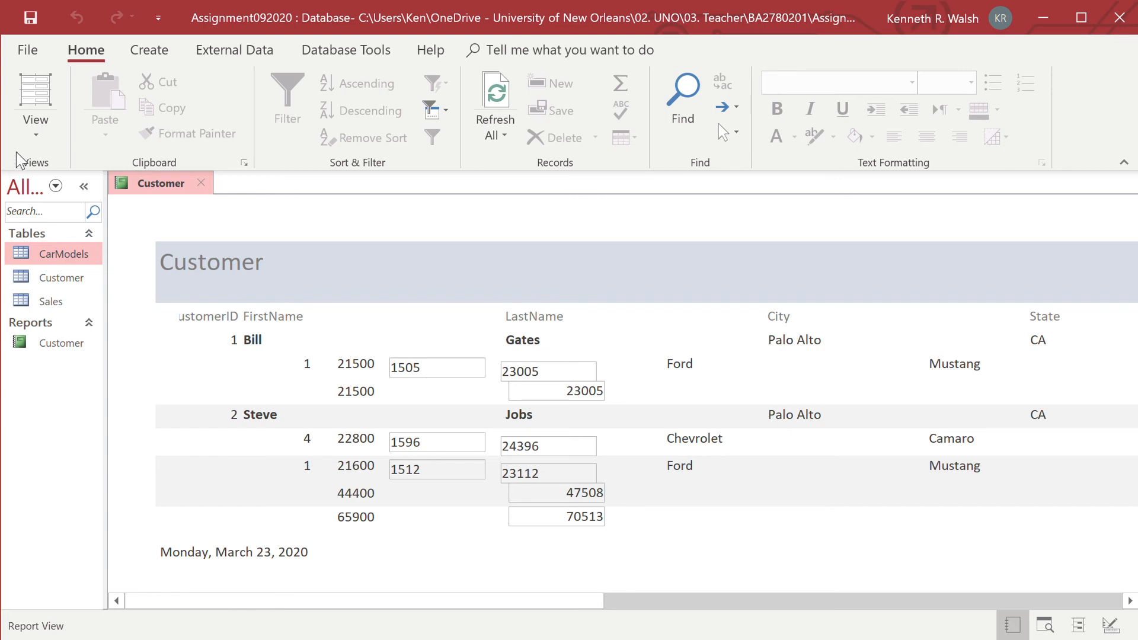
pyautogui.click(100, 295)
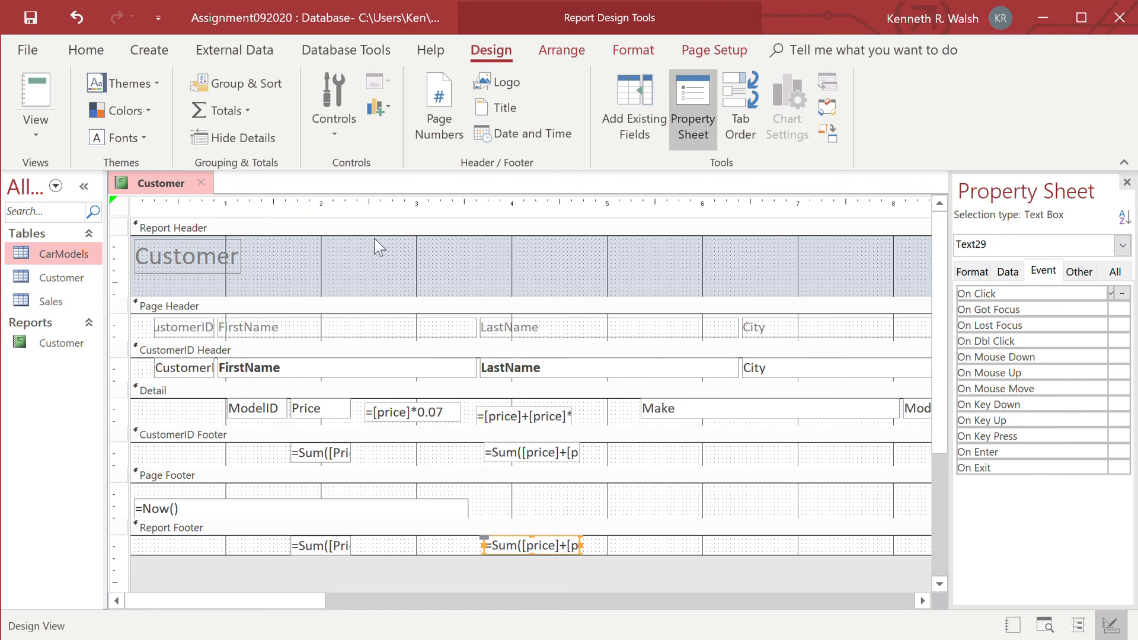
pyautogui.click(201, 178)
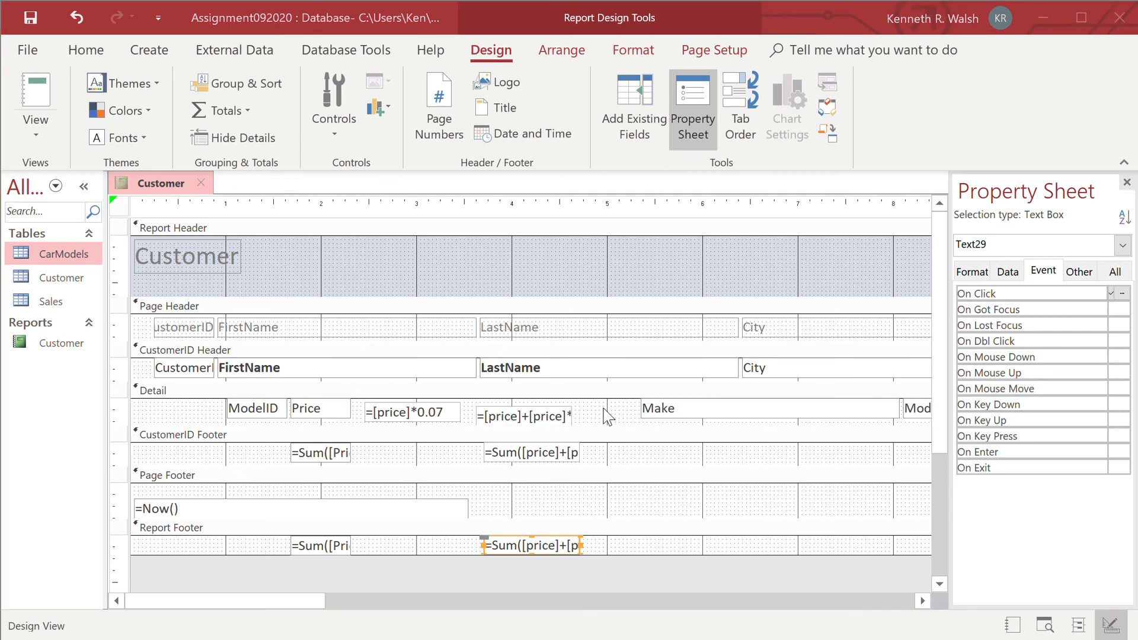
pyautogui.click(691, 488)
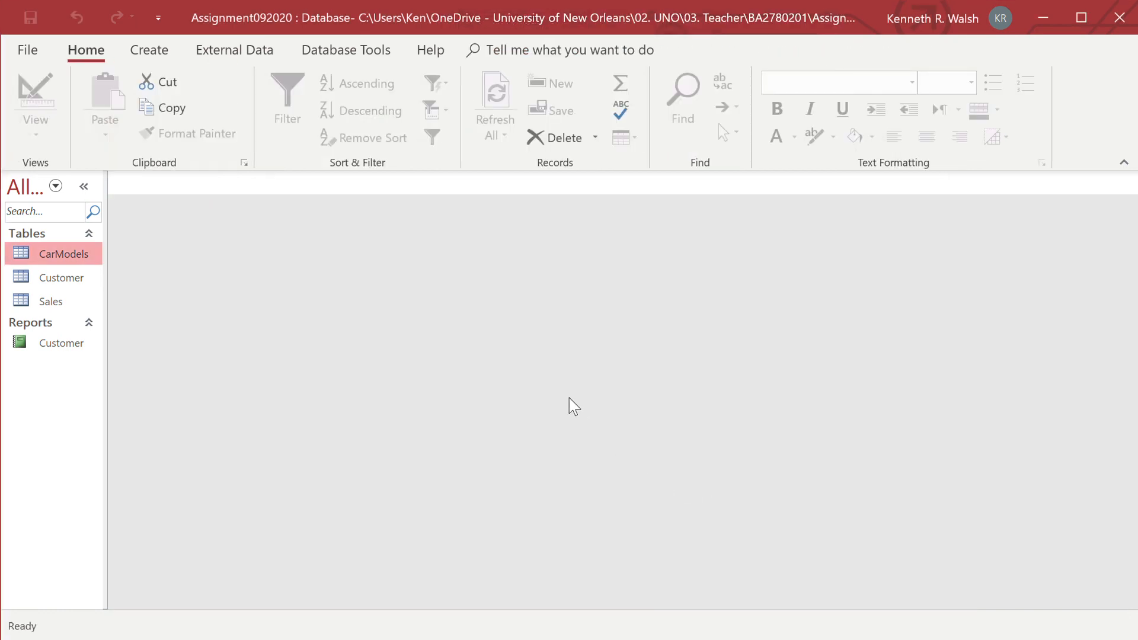
# Create a form from the Customer table and save it as Customer
pyautogui.click(79, 282)
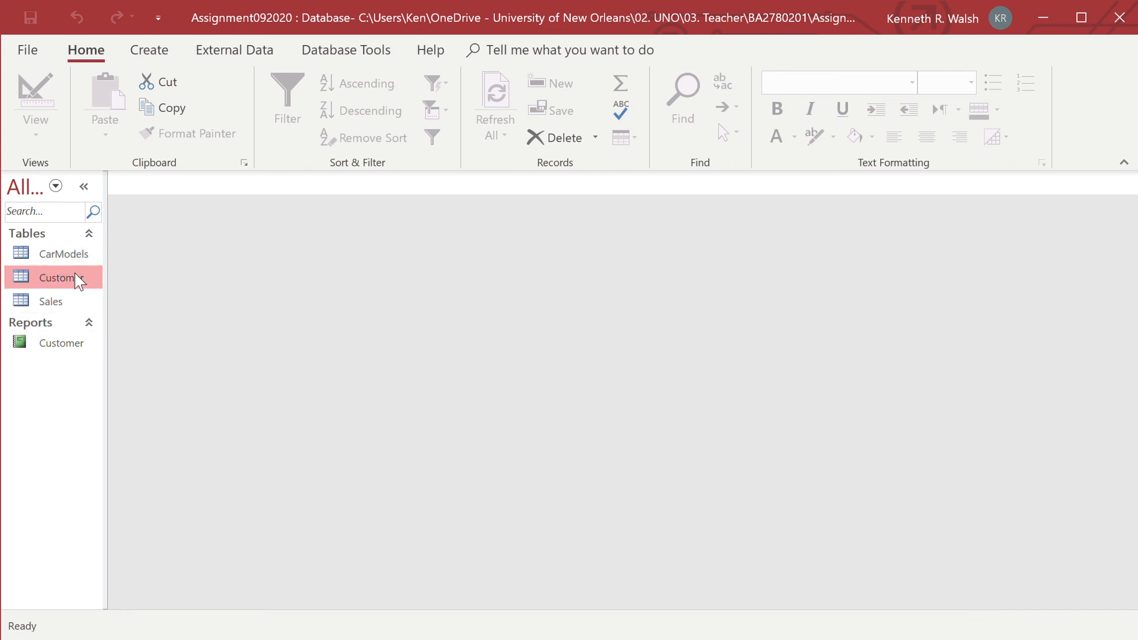
pyautogui.click(152, 51)
pyautogui.click(409, 98)
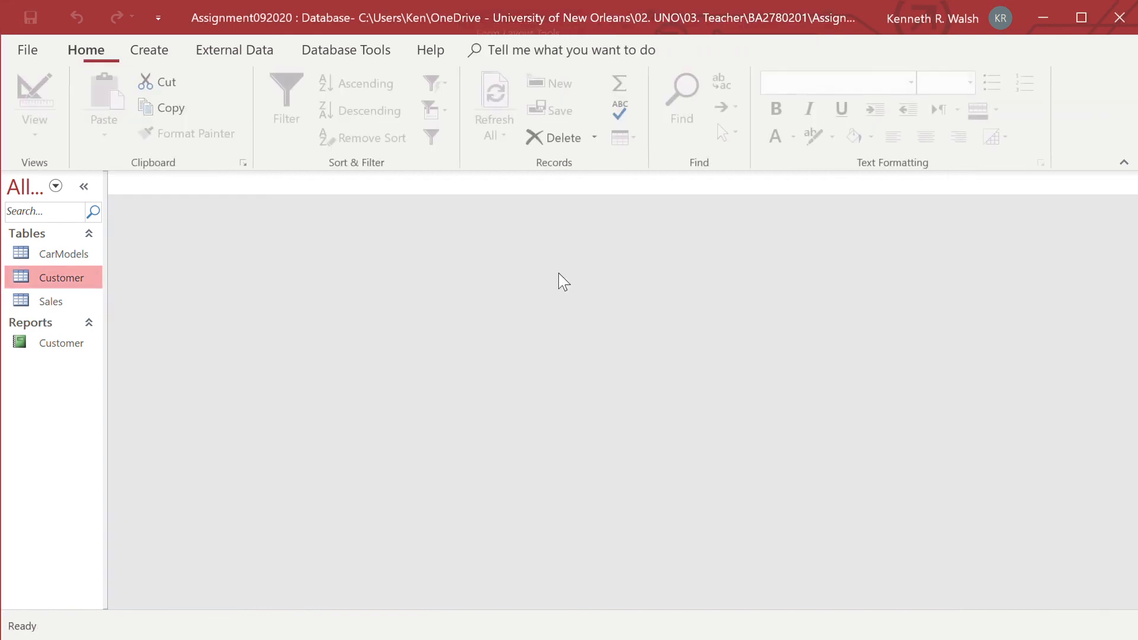
# Create a navigation form with horizontal tabs for the Customer form and the Customer report, then save and close it
pyautogui.click(154, 54)
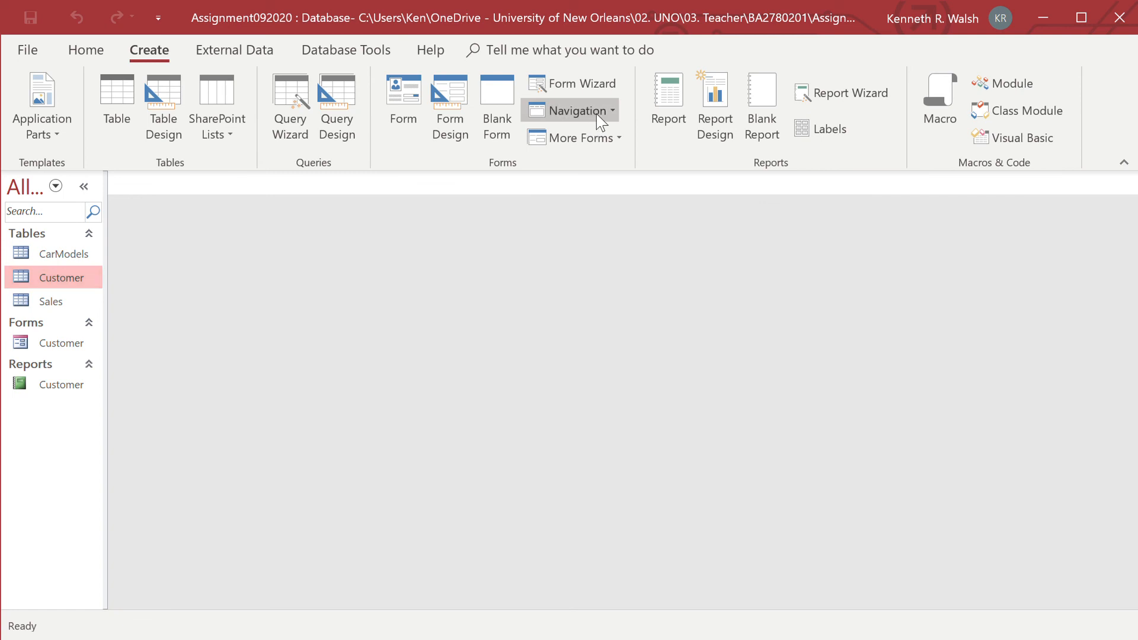
pyautogui.click(596, 142)
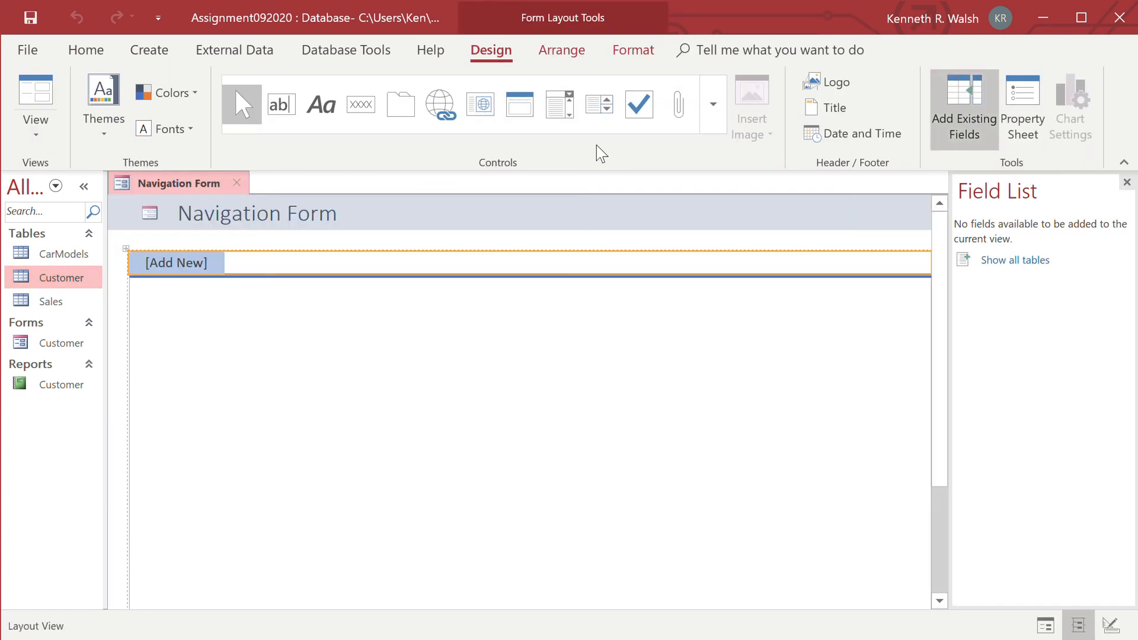
pyautogui.moveTo(65, 349); pyautogui.dragTo(187, 275)
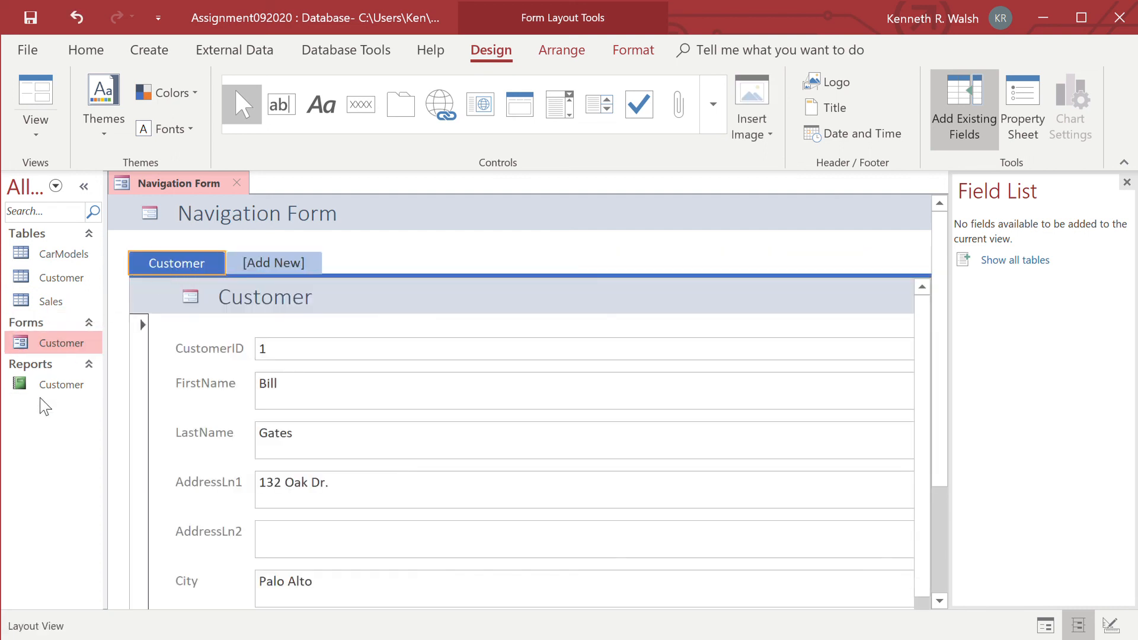
pyautogui.moveTo(53, 388); pyautogui.dragTo(284, 258)
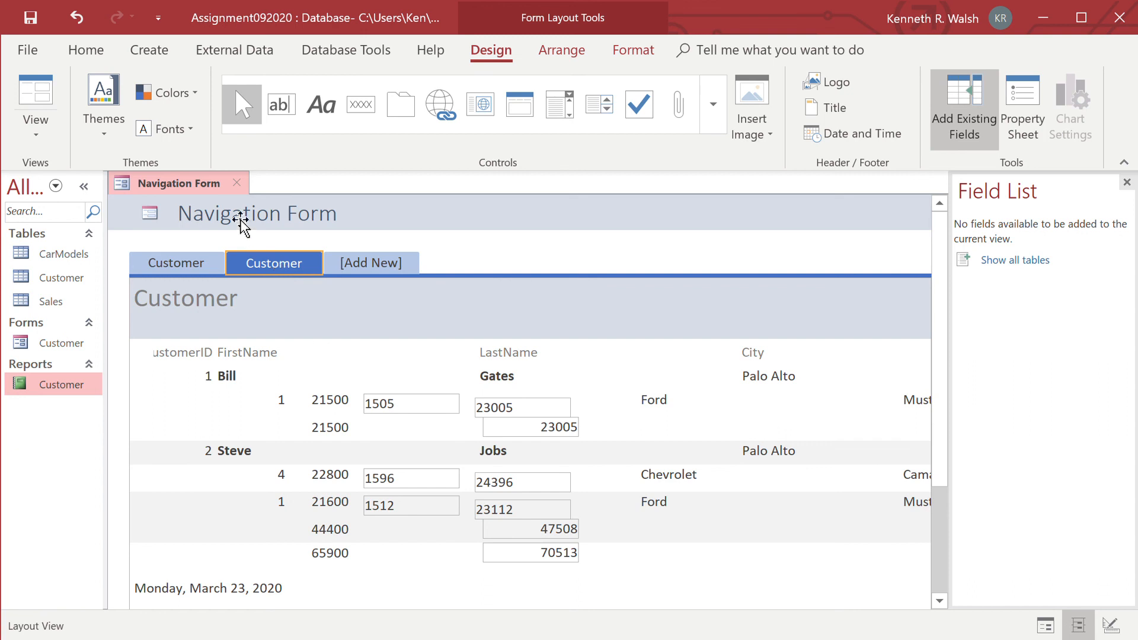
pyautogui.click(236, 183)
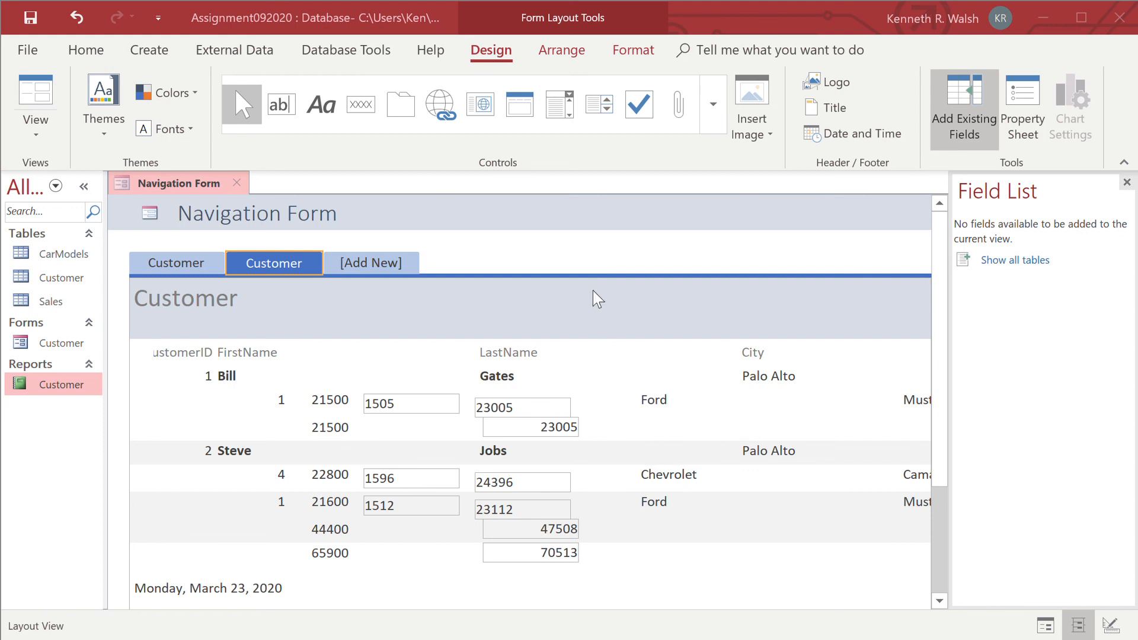
pyautogui.click(582, 273)
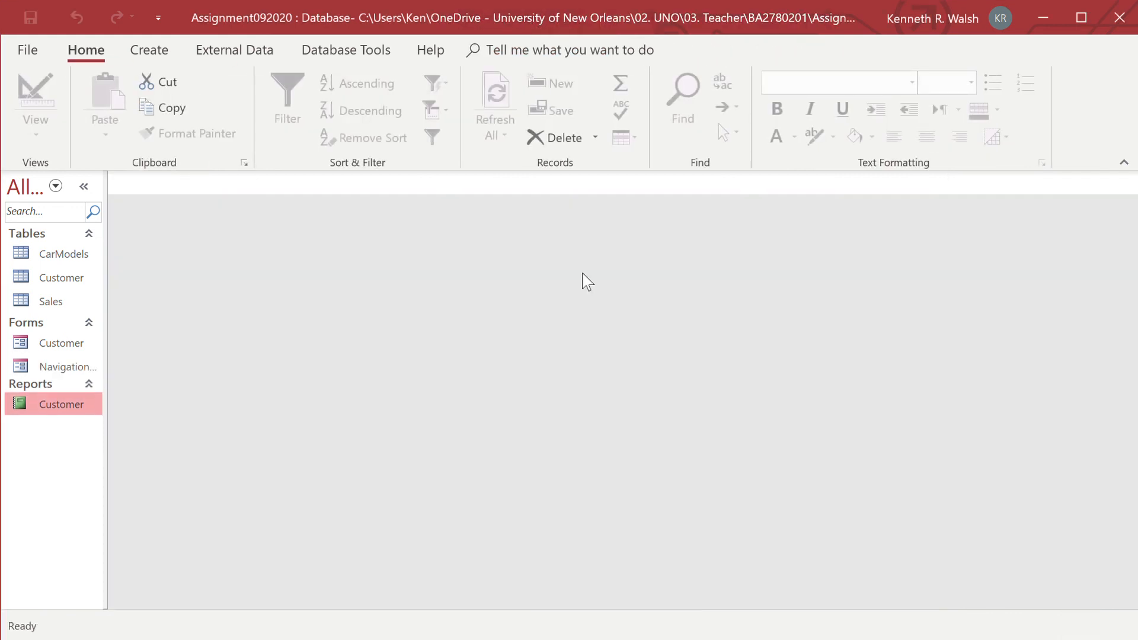